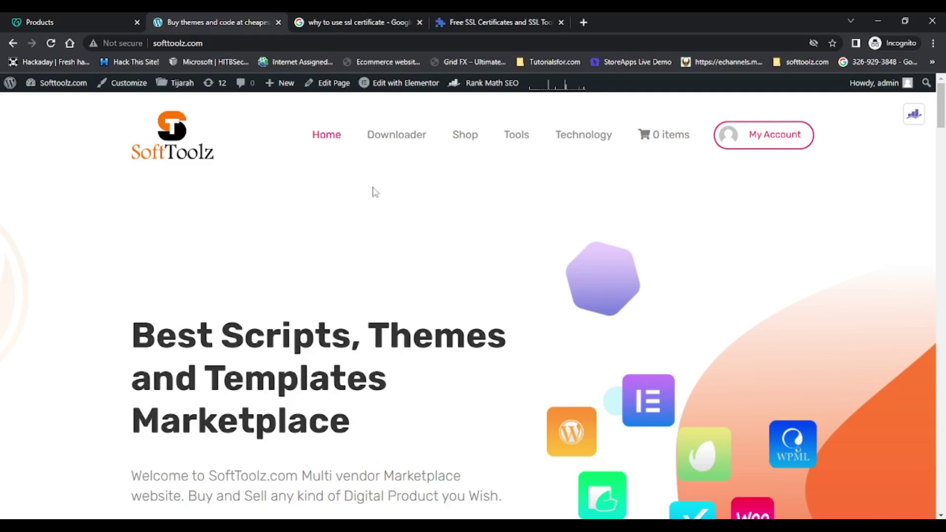
# Step: Switch to the ZeroSSL site and submit softtoolz.com as the primary domain for a free SSL certificate
pyautogui.click(486, 22)
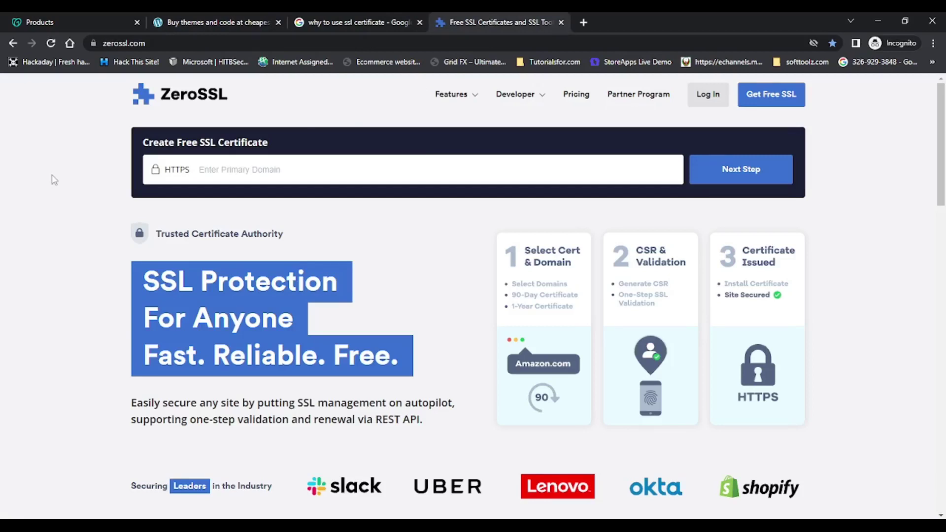
pyautogui.click(271, 170)
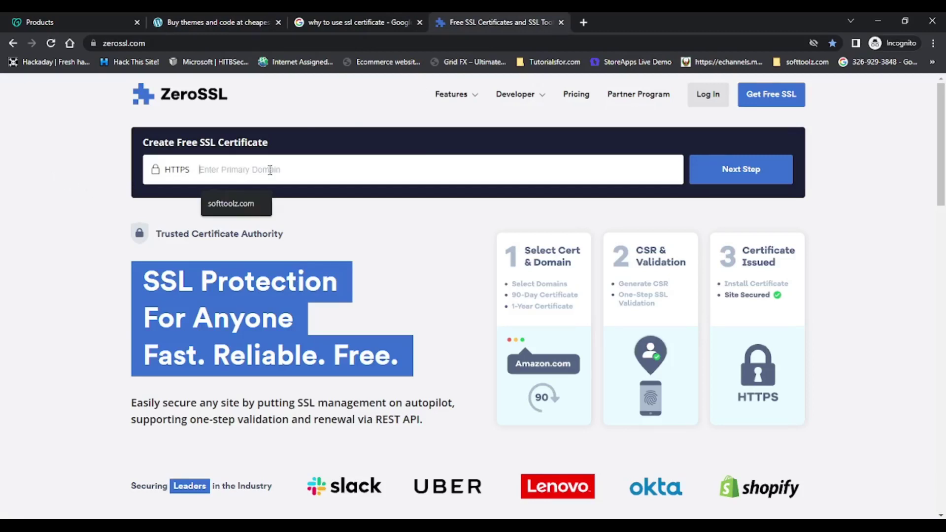
pyautogui.click(225, 204)
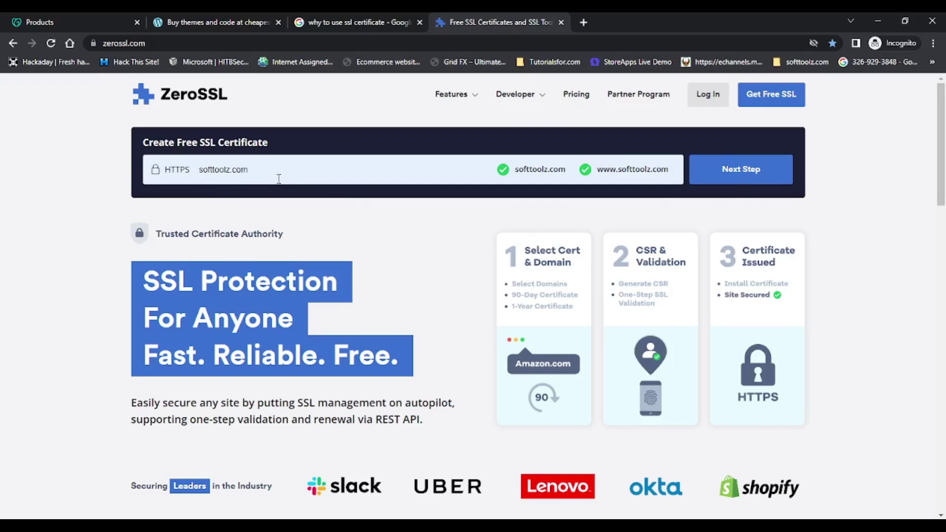
pyautogui.click(747, 177)
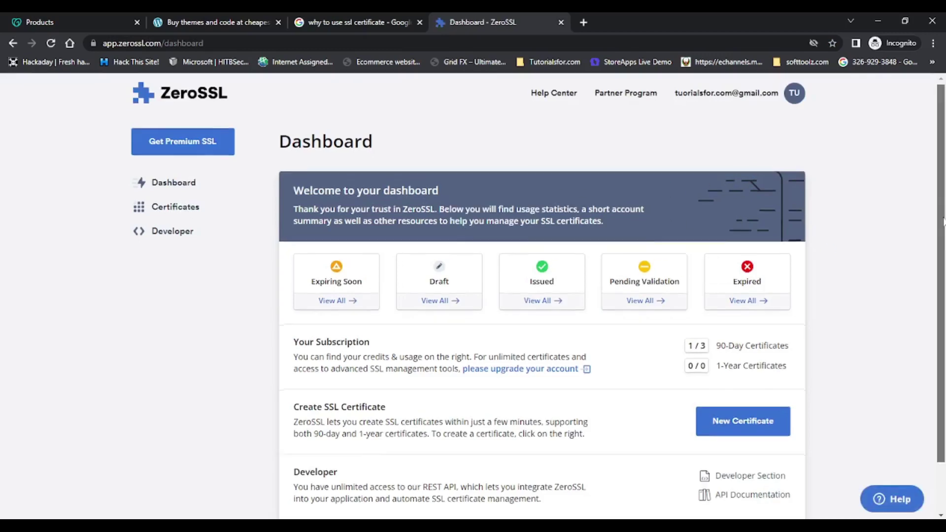
# Step: Start a new certificate from the dashboard and submit softtoolz.com as the domain to secure
pyautogui.scroll(-1, 943, 222)
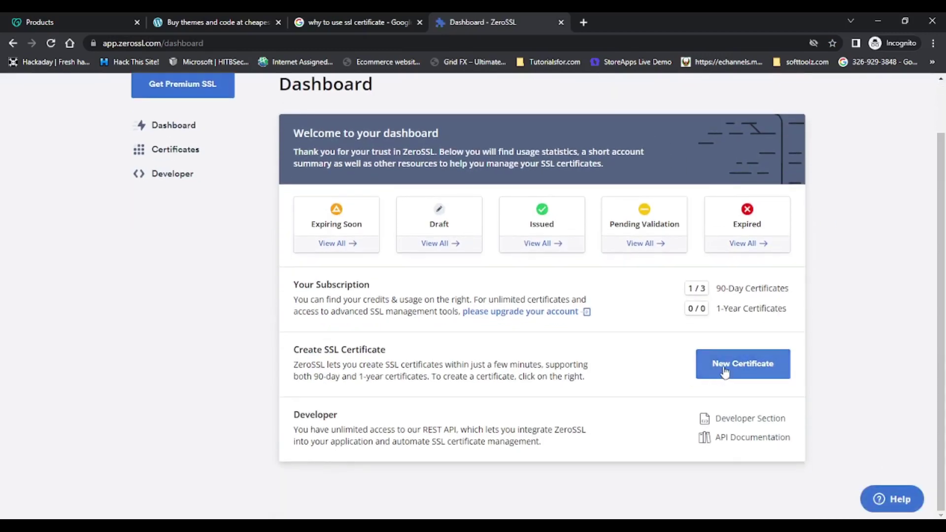
pyautogui.click(727, 376)
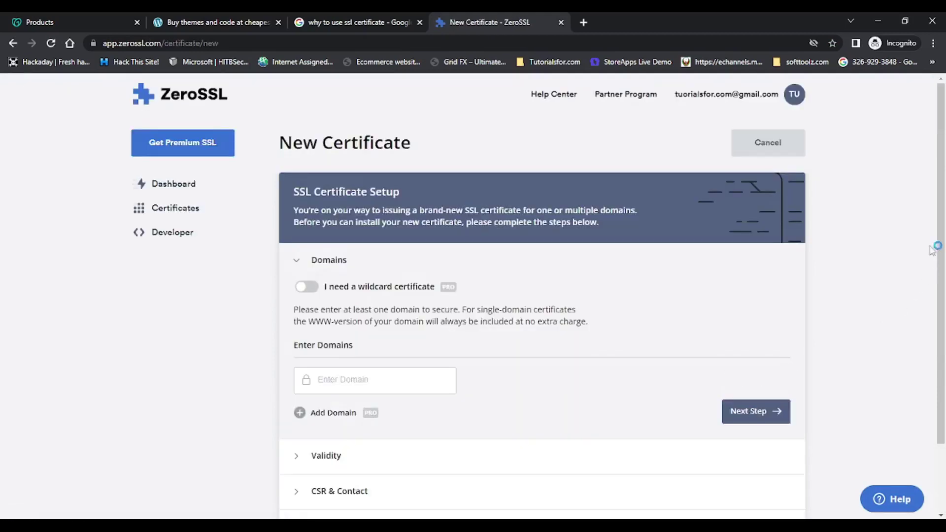
pyautogui.moveTo(941, 222); pyautogui.dragTo(943, 282)
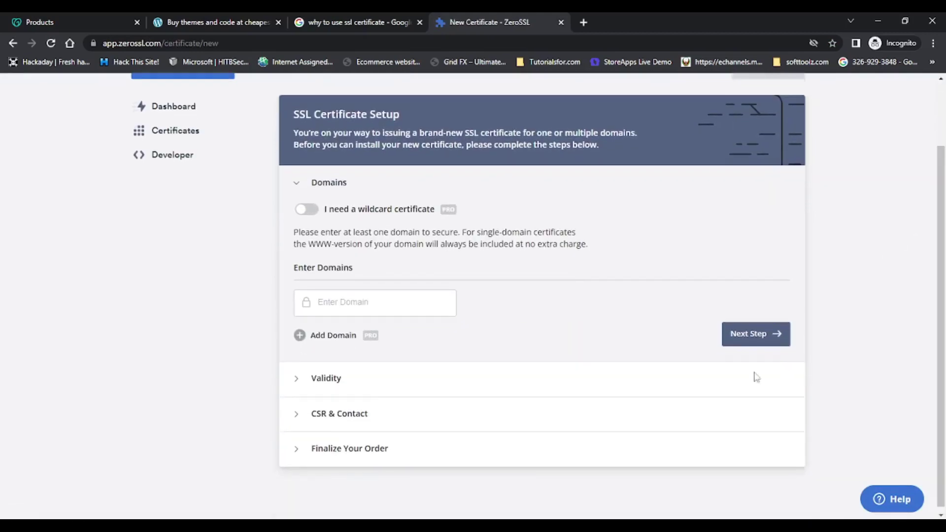
pyautogui.click(370, 303)
pyautogui.click(387, 339)
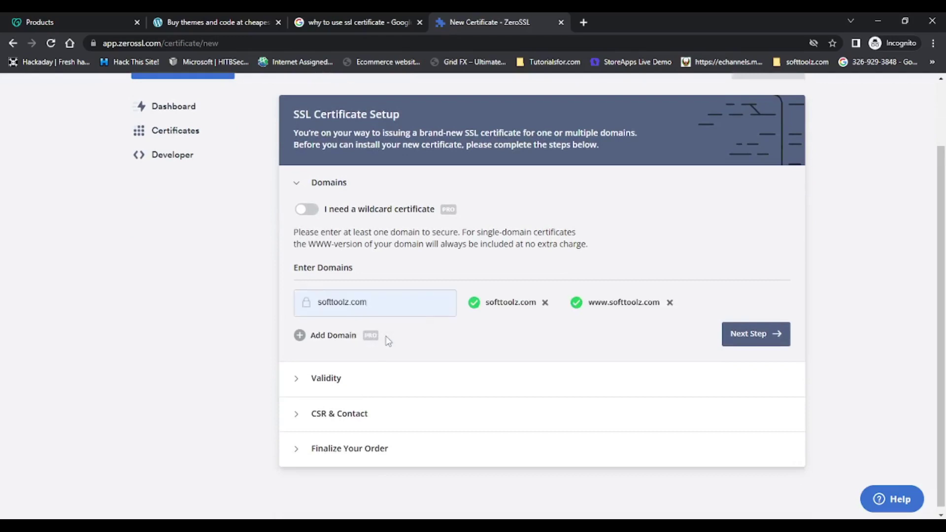
pyautogui.click(733, 336)
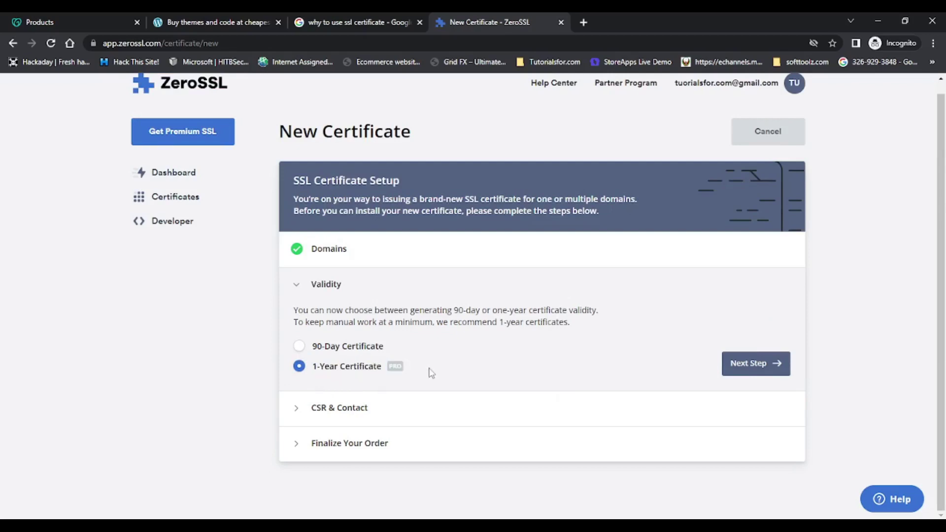
# Step: Choose the 90-Day Certificate validity and accept the auto-generated CSR
pyautogui.click(343, 351)
pyautogui.click(759, 365)
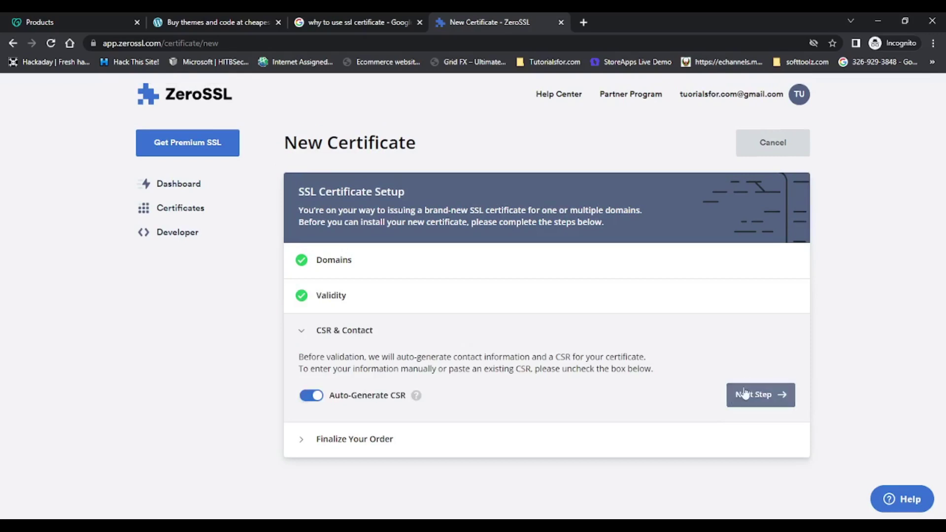
pyautogui.click(757, 400)
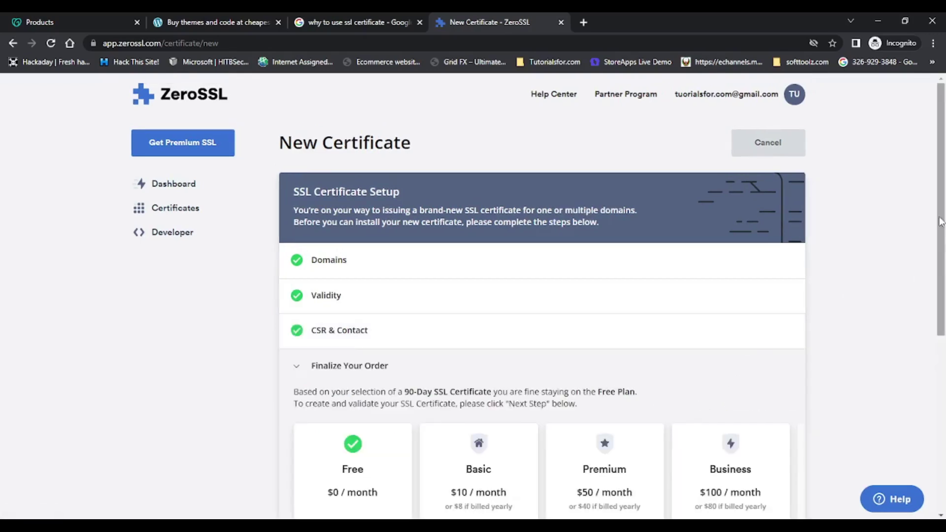
# Step: Finalize the certificate order on the Free plan at $0 / month
pyautogui.moveTo(940, 221); pyautogui.dragTo(940, 396)
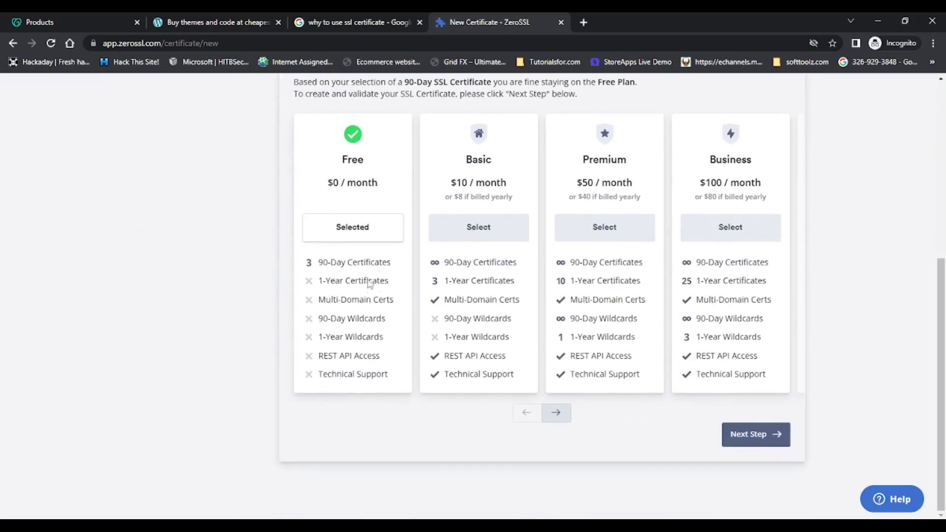
pyautogui.click(749, 443)
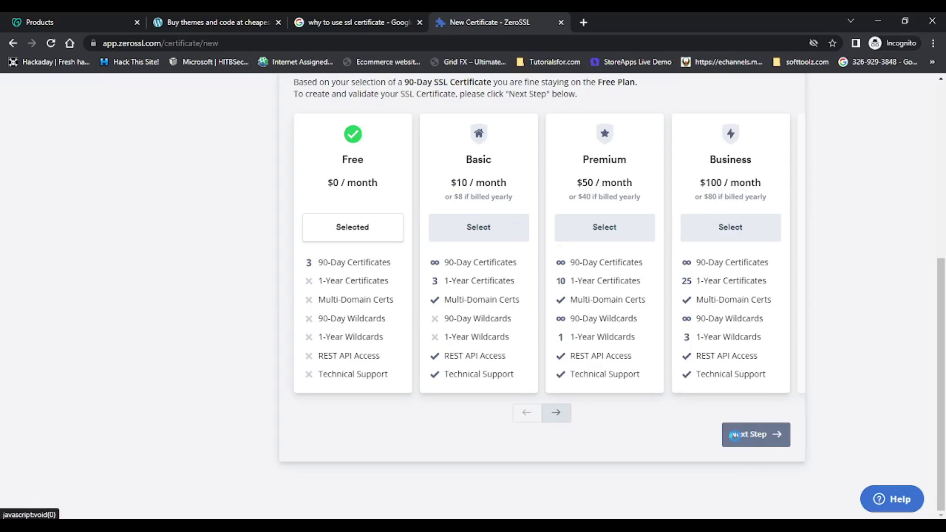
pyautogui.click(734, 435)
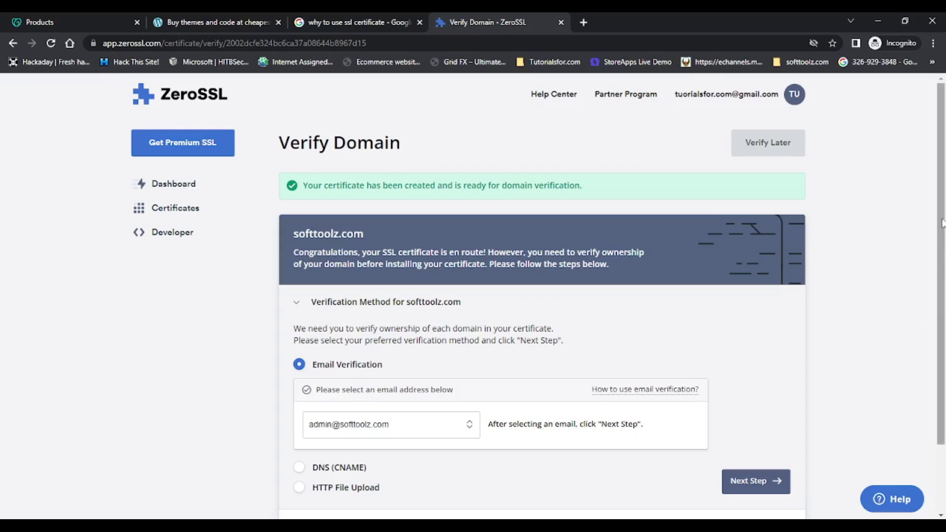
# Step: Choose HTTP File Upload as the verification method for softtoolz.com and download the auth file
pyautogui.moveTo(941, 223); pyautogui.dragTo(936, 326)
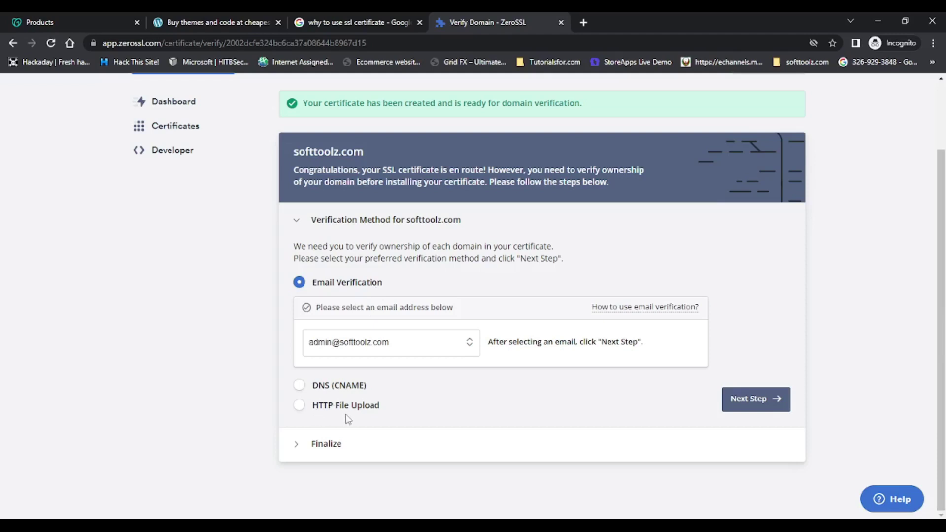
pyautogui.click(299, 405)
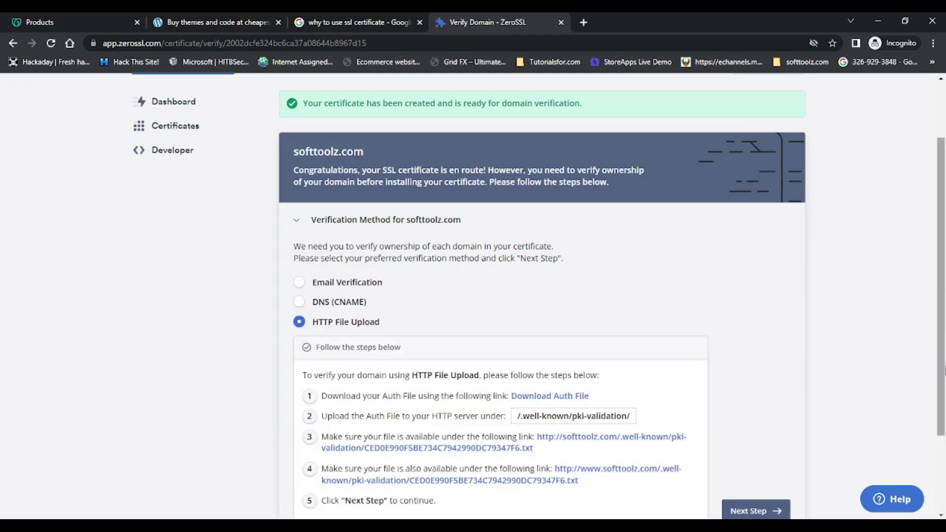
pyautogui.scroll(-2, 344, 317)
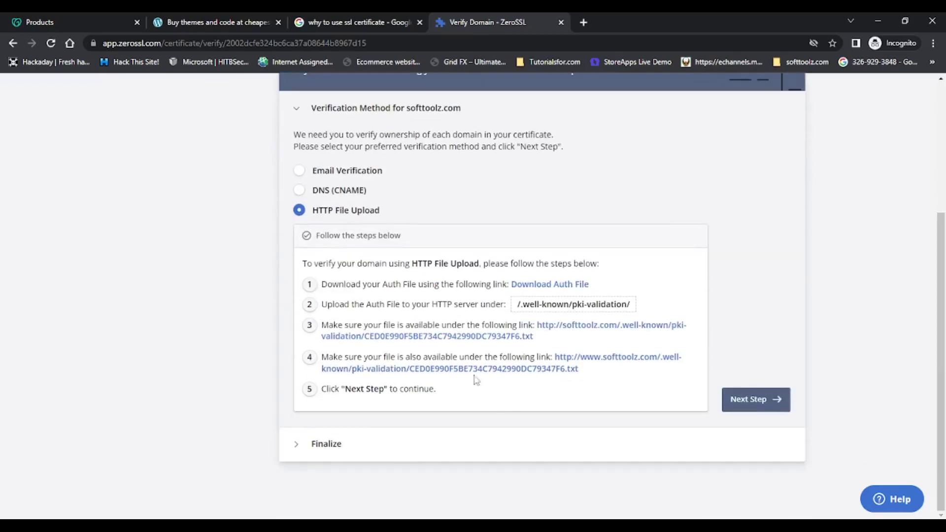
pyautogui.click(552, 291)
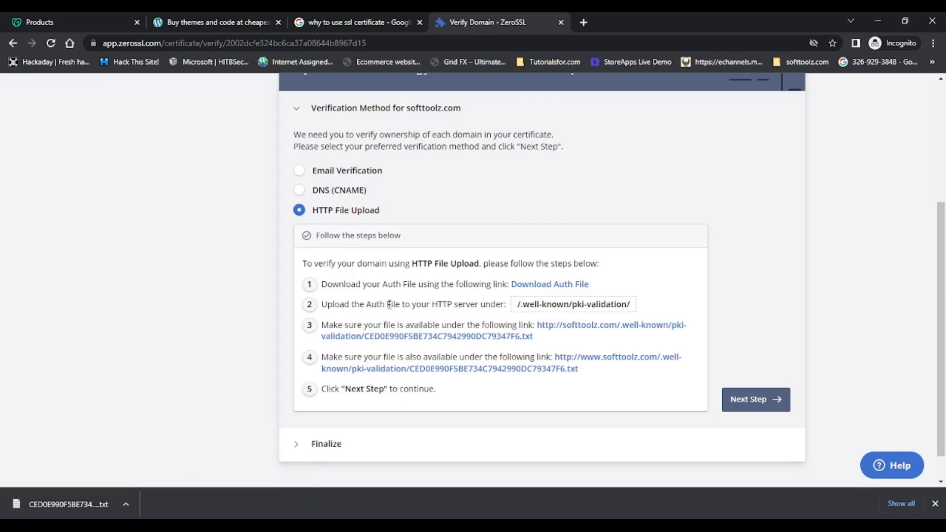
# Step: Switch to the GoDaddy account and open cPanel Admin for the tutorialsfor.com web hosting
pyautogui.click(87, 21)
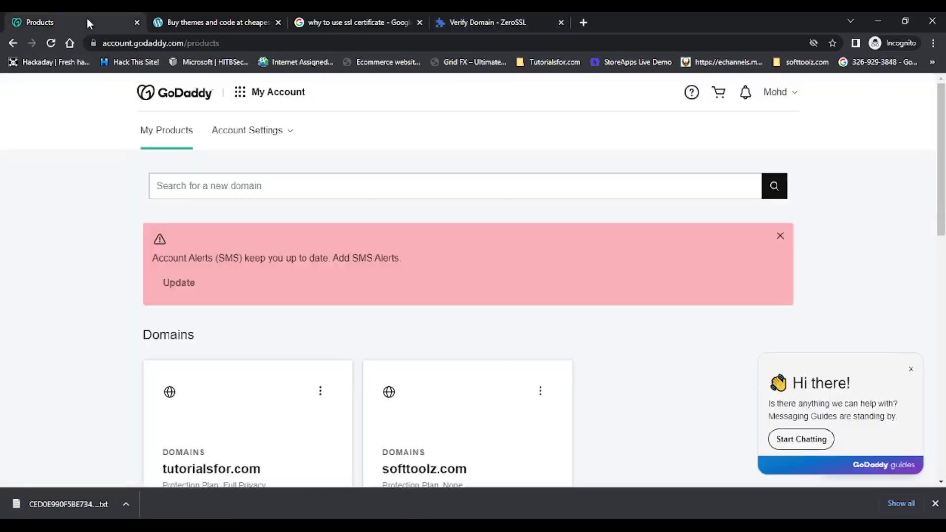
pyautogui.click(778, 98)
pyautogui.click(670, 204)
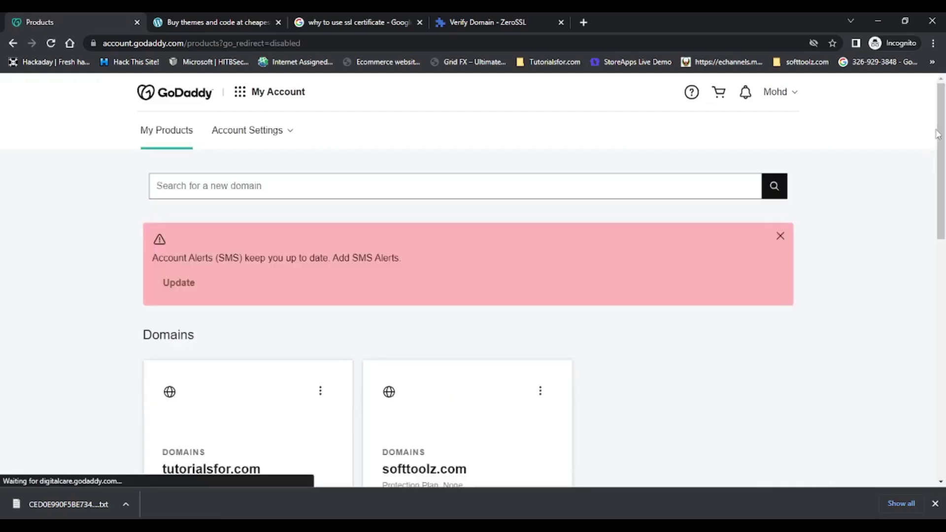
pyautogui.moveTo(938, 134); pyautogui.dragTo(915, 347)
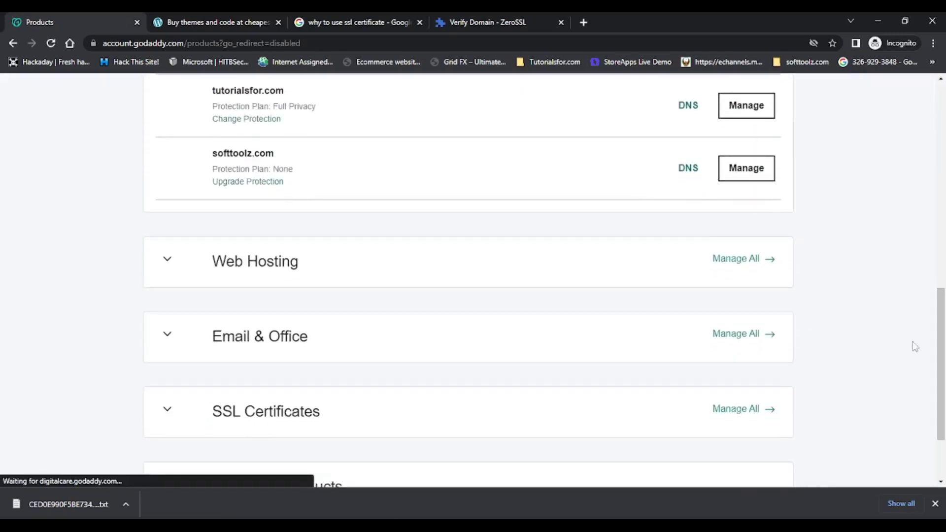
pyautogui.click(298, 268)
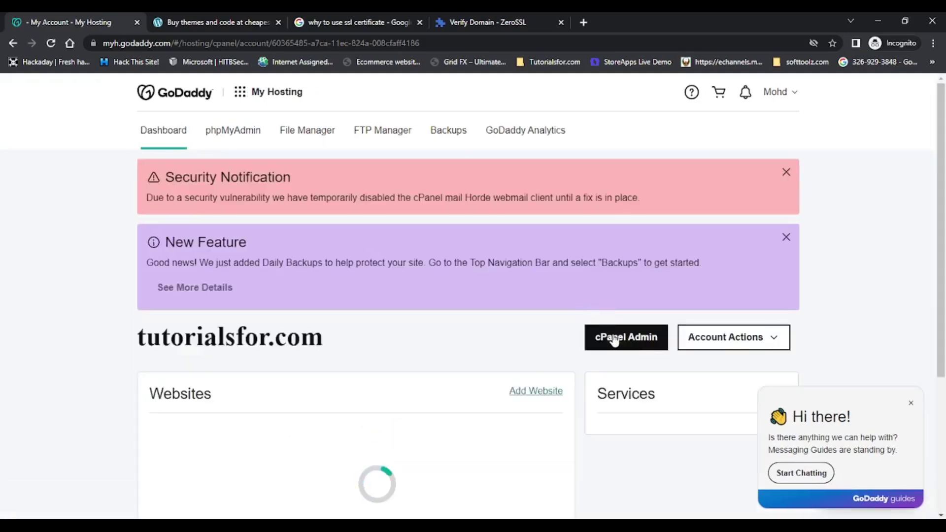
pyautogui.click(614, 337)
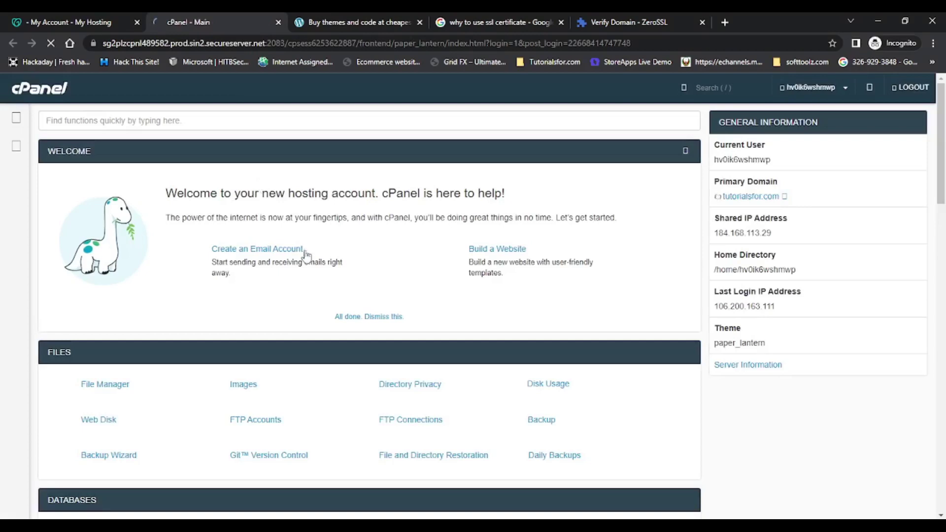
# Step: Open the softtoolz.com folder inside public_html in the cPanel File Manager
pyautogui.click(124, 384)
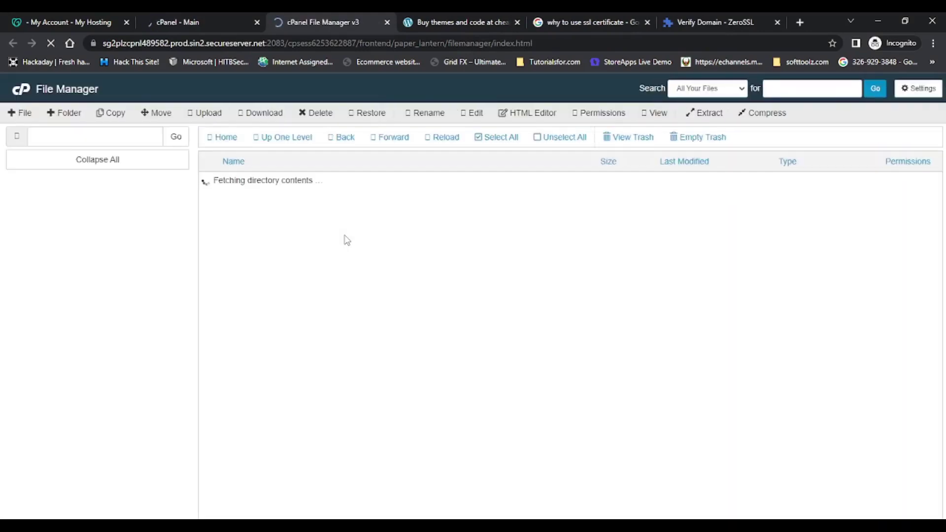
pyautogui.moveTo(939, 254); pyautogui.dragTo(939, 369)
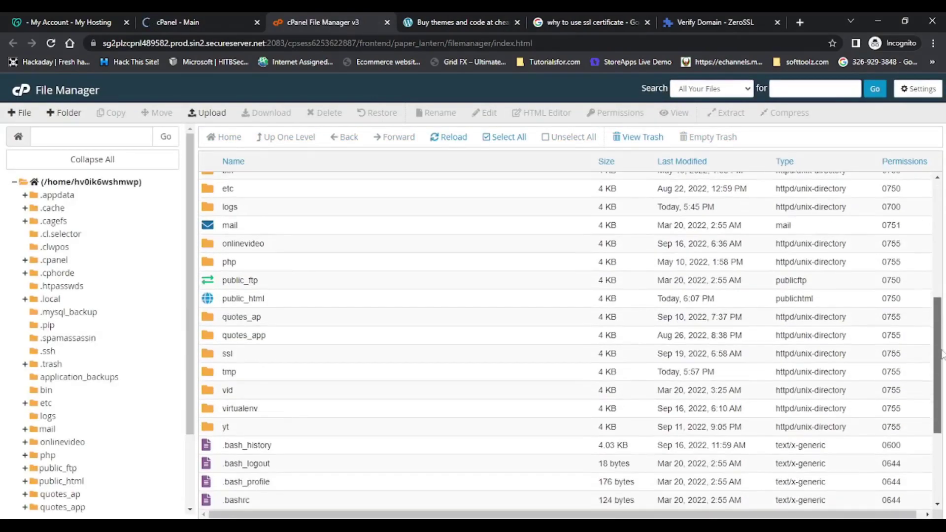
pyautogui.click(208, 303)
pyautogui.doubleClick(208, 303)
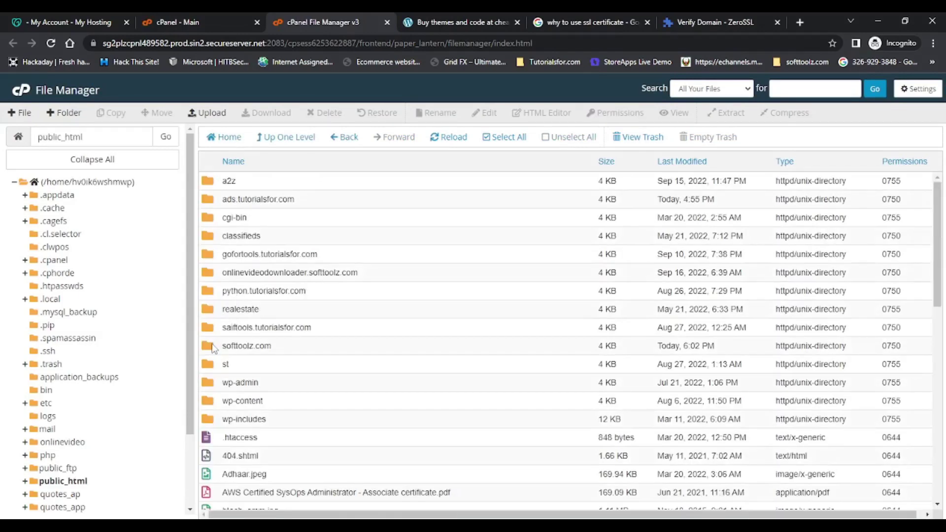
pyautogui.doubleClick(212, 346)
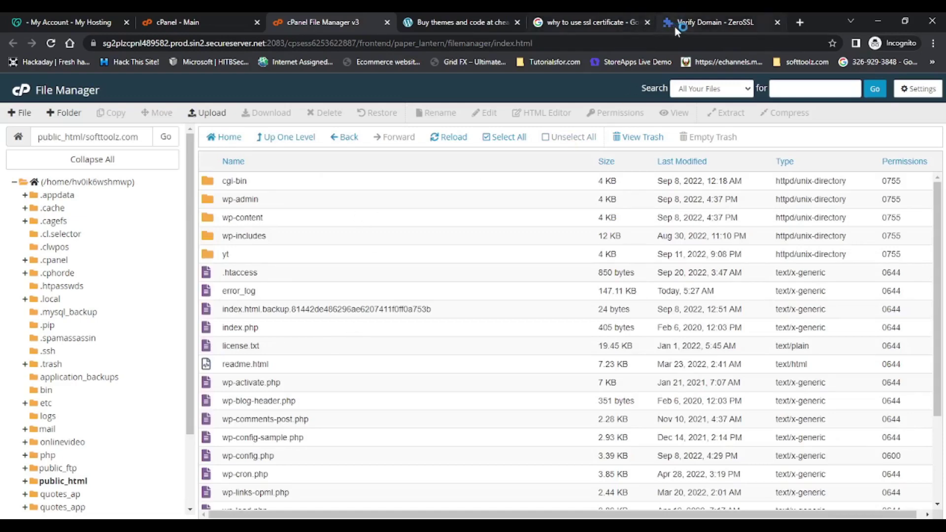
# Step: Create a folder named .well-known in public_html/softtoolz.com, matching the first part of the upload path in the ZeroSSL instructions
pyautogui.click(687, 25)
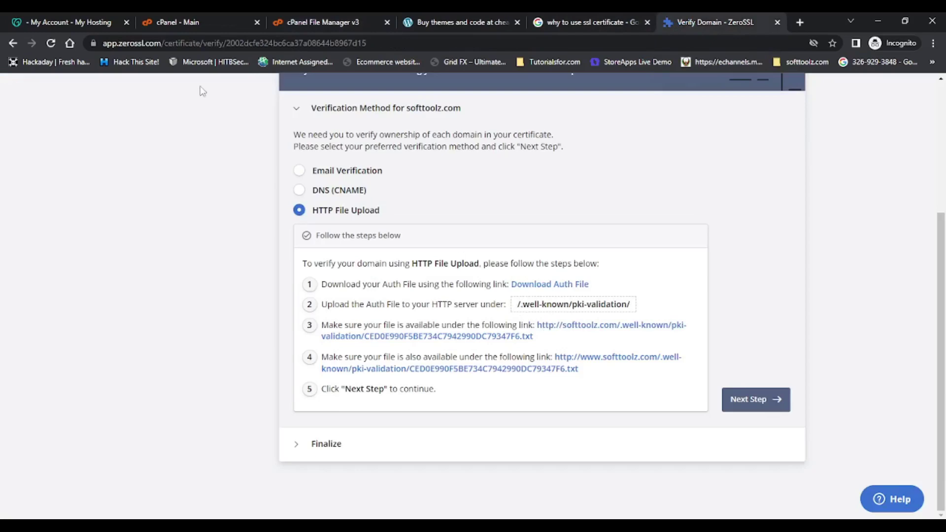
pyautogui.click(323, 22)
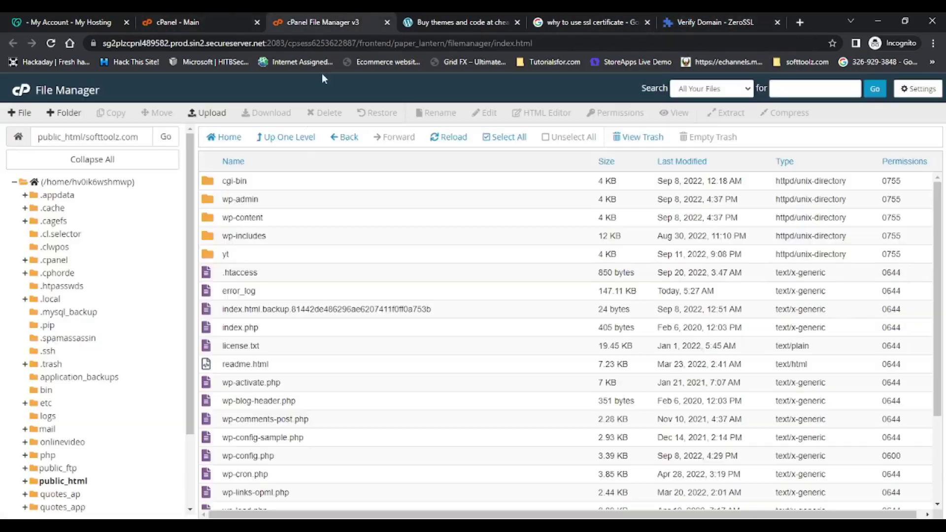
pyautogui.click(69, 113)
pyautogui.click(690, 22)
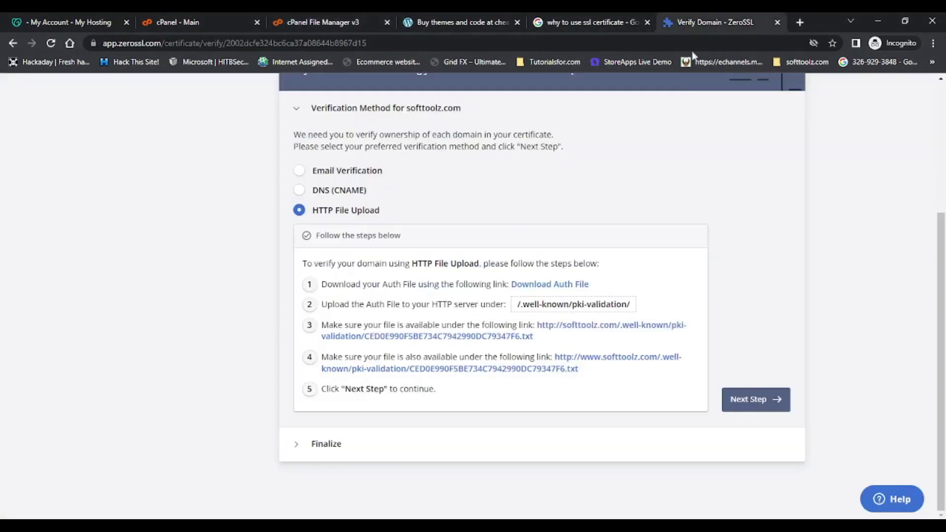
pyautogui.moveTo(521, 304); pyautogui.dragTo(567, 307)
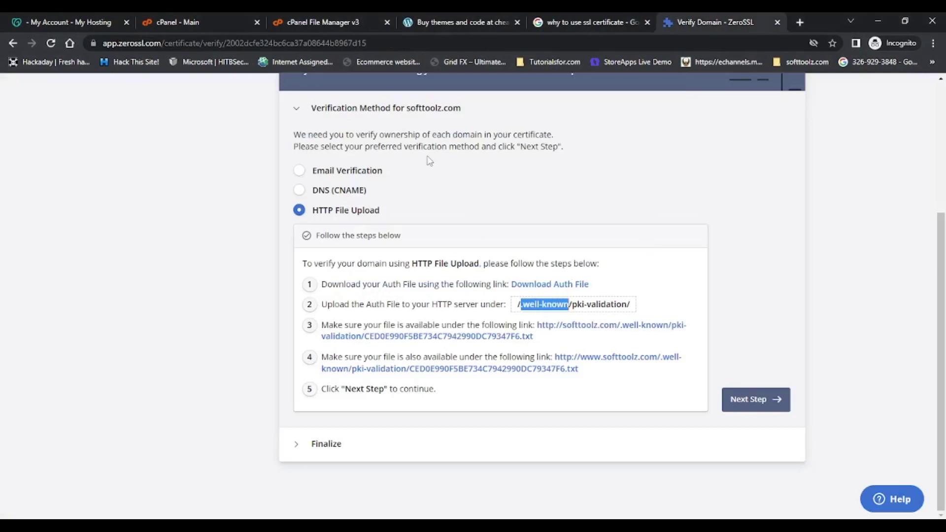
pyautogui.click(346, 17)
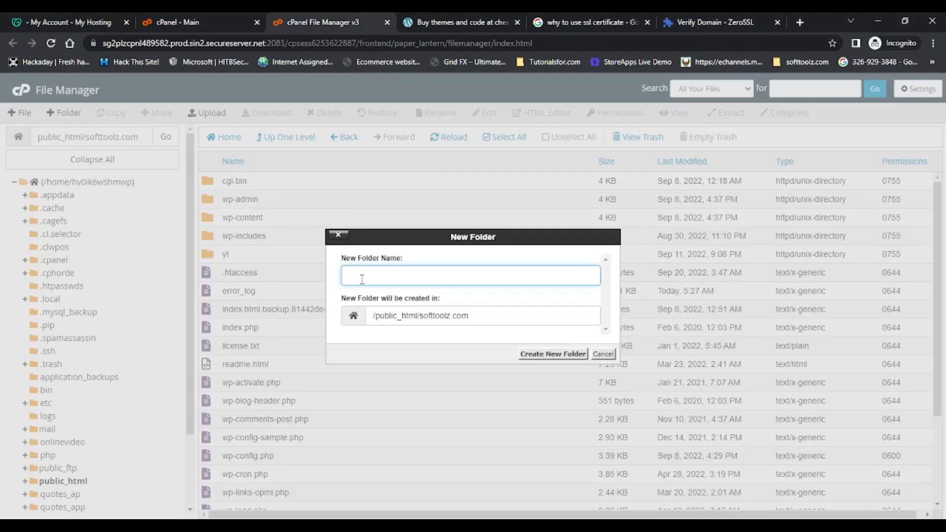
pyautogui.write('.well-known')
pyautogui.click(552, 354)
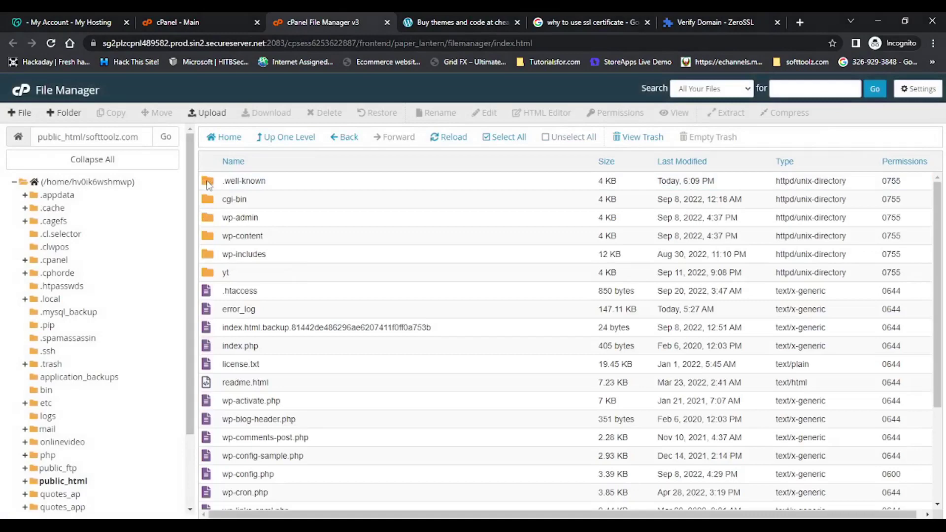
# Step: Create a folder named pki-validation inside .well-known, copying the name from the upload path in the ZeroSSL instructions
pyautogui.doubleClick(208, 183)
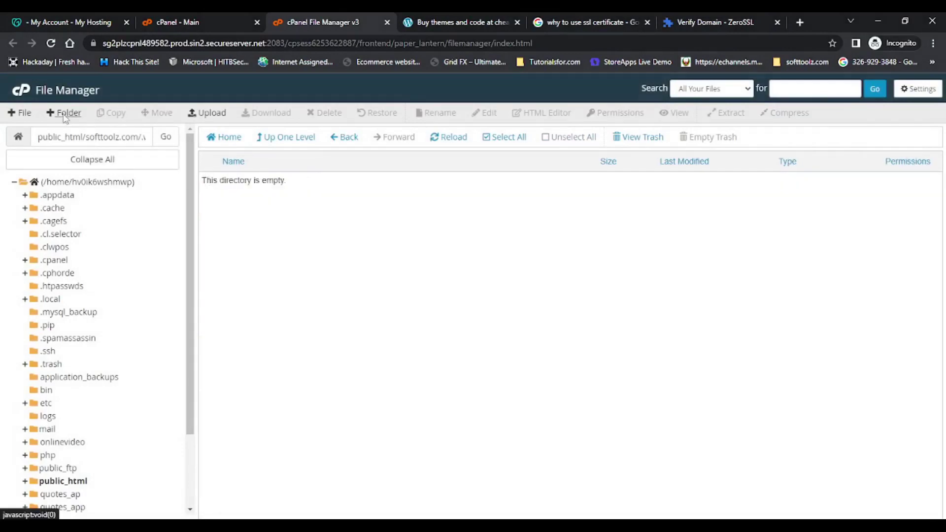
pyautogui.click(66, 115)
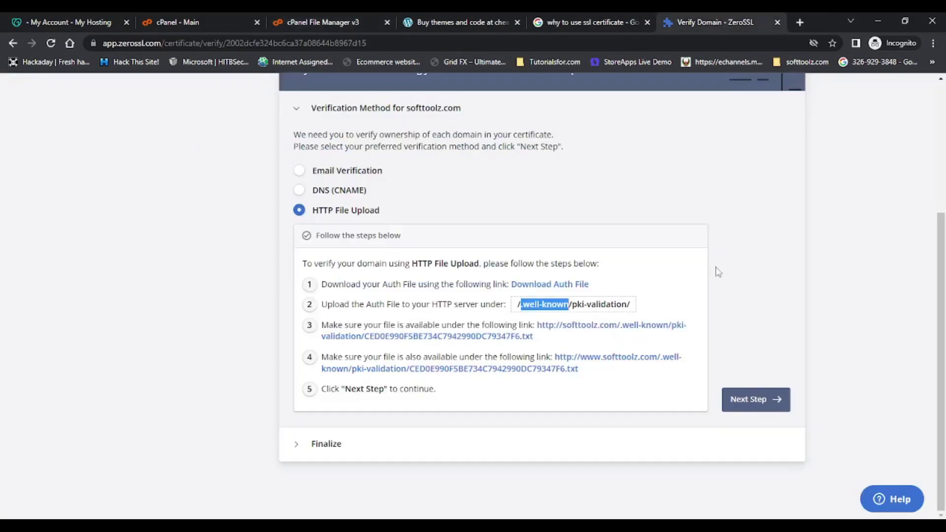
pyautogui.click(731, 22)
pyautogui.moveTo(571, 302); pyautogui.dragTo(627, 301)
pyautogui.hotkey('ctrl', 'c')
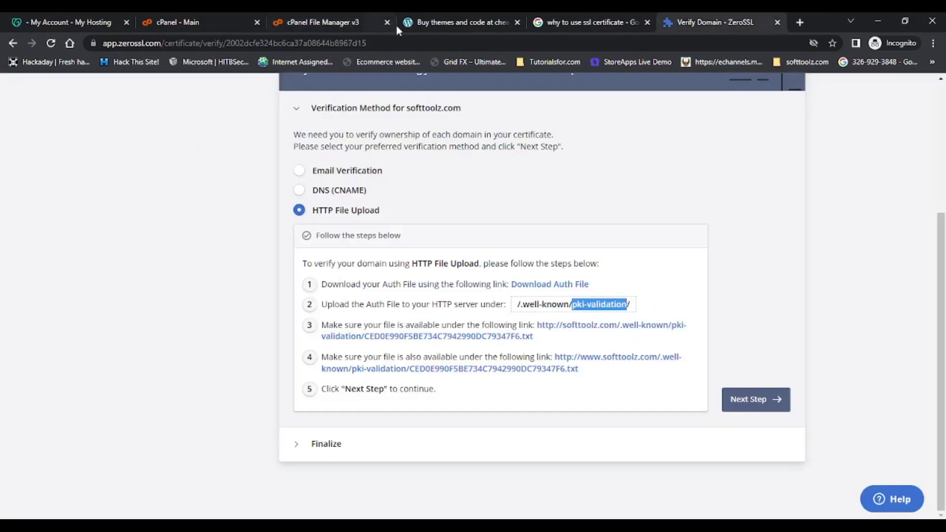
pyautogui.click(342, 20)
pyautogui.hotkey('ctrl', 'v')
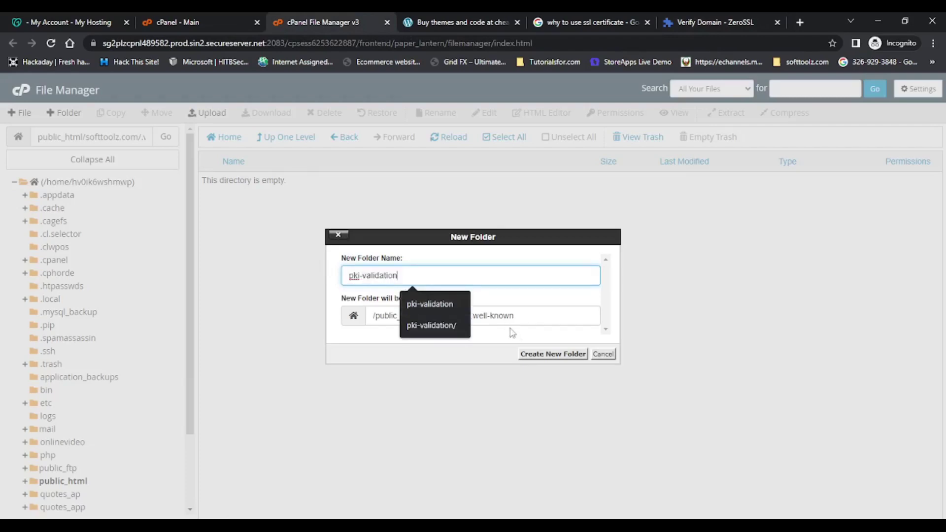
pyautogui.click(560, 354)
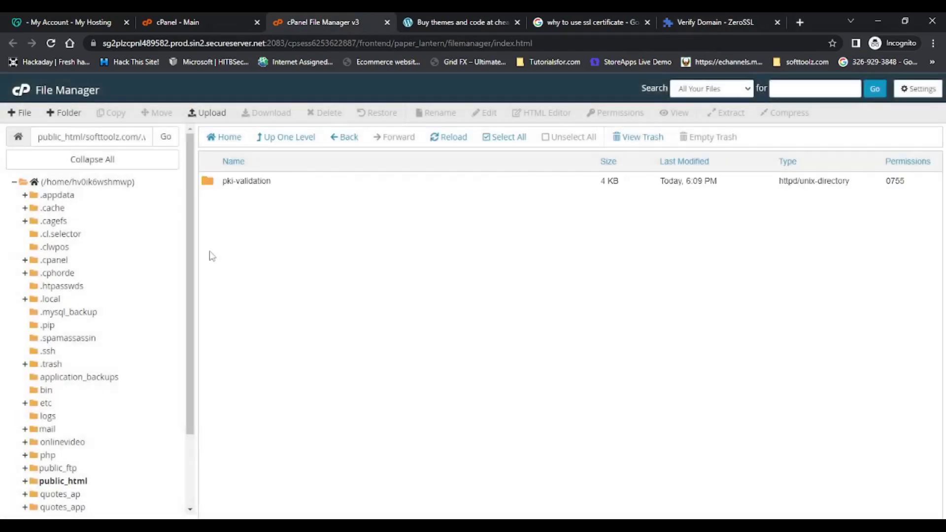
# Step: Upload the downloaded ZeroSSL auth .txt file from Downloads into the pki-validation folder and reload the folder listing
pyautogui.doubleClick(209, 182)
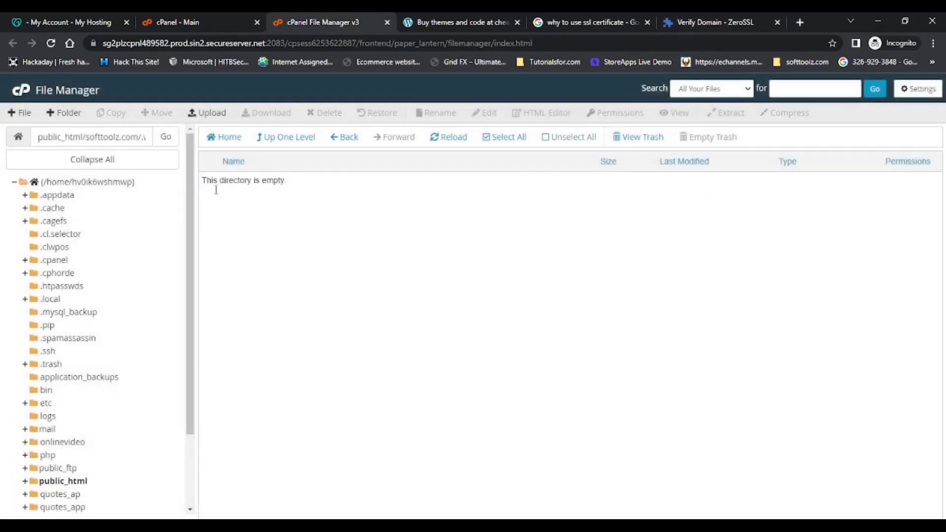
pyautogui.click(210, 114)
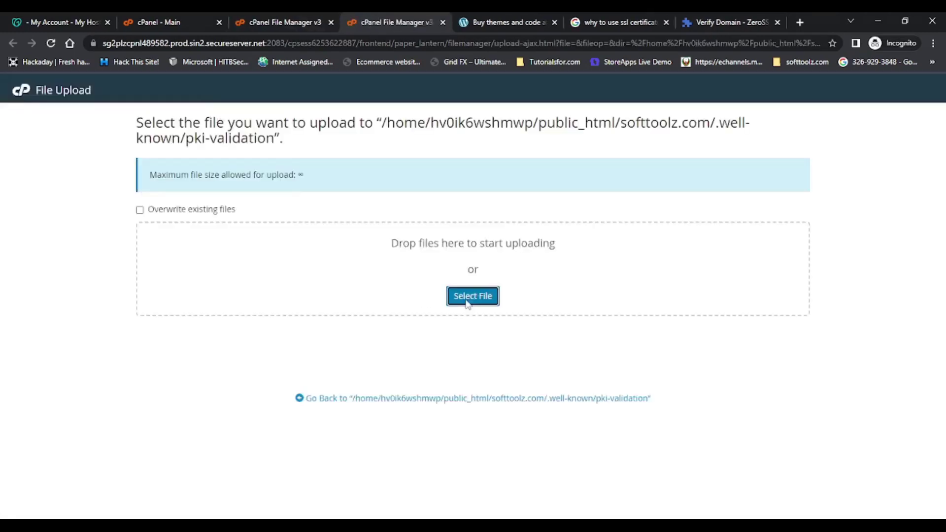
pyautogui.click(468, 298)
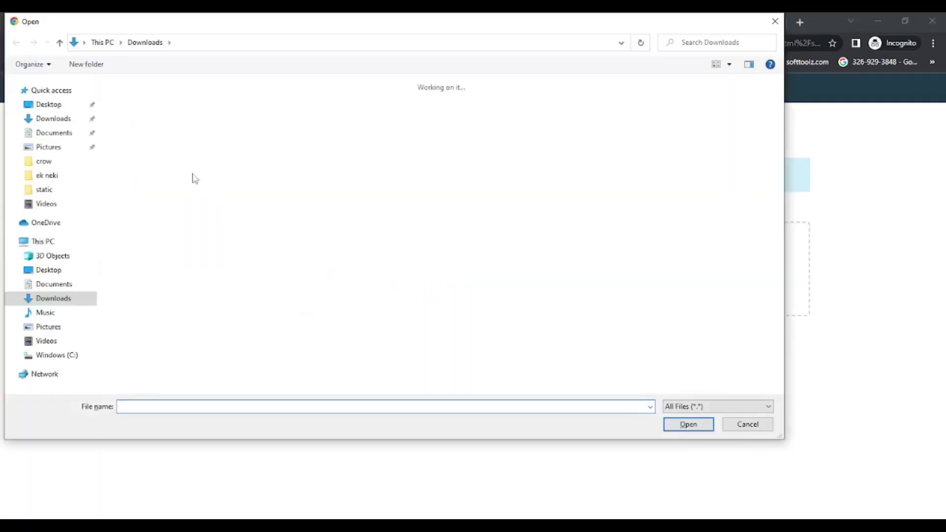
pyautogui.click(173, 129)
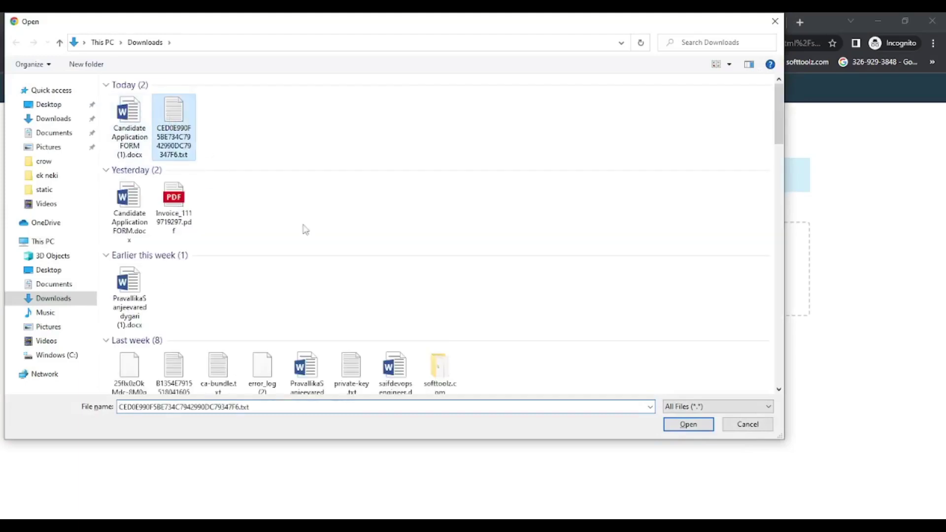
pyautogui.click(687, 425)
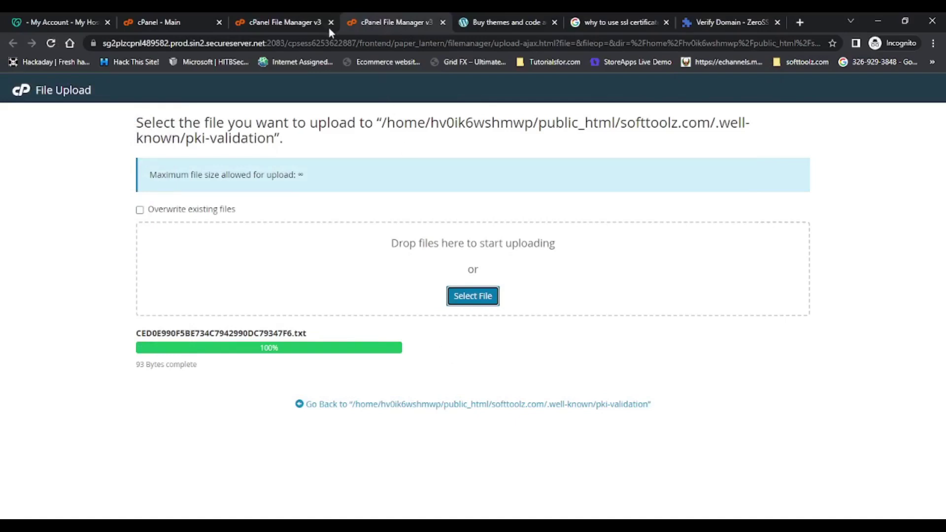
pyautogui.click(442, 23)
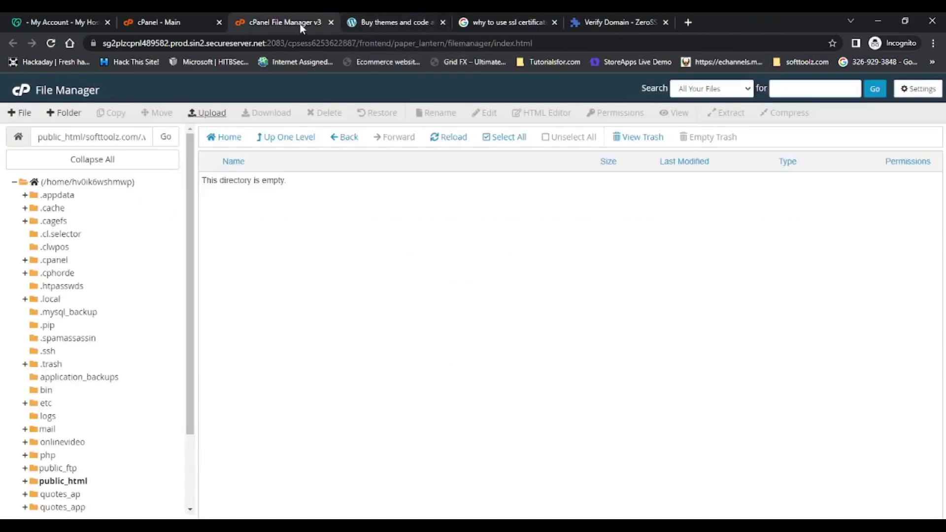
pyautogui.click(444, 137)
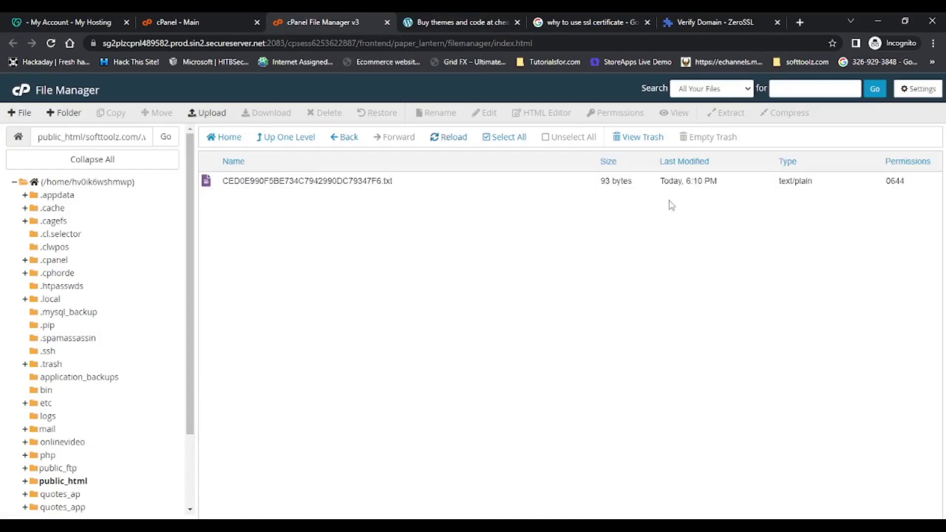
pyautogui.click(685, 18)
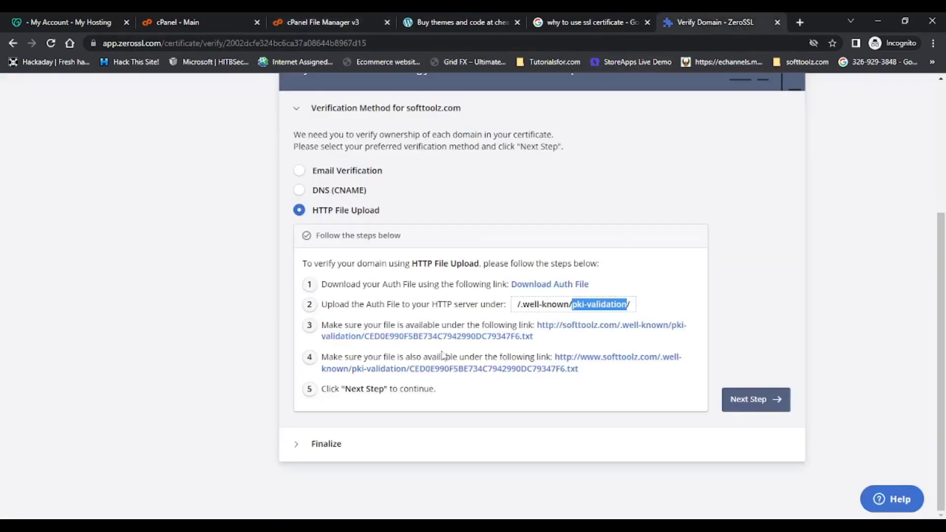
pyautogui.rightClick(457, 321)
pyautogui.rightClick(446, 332)
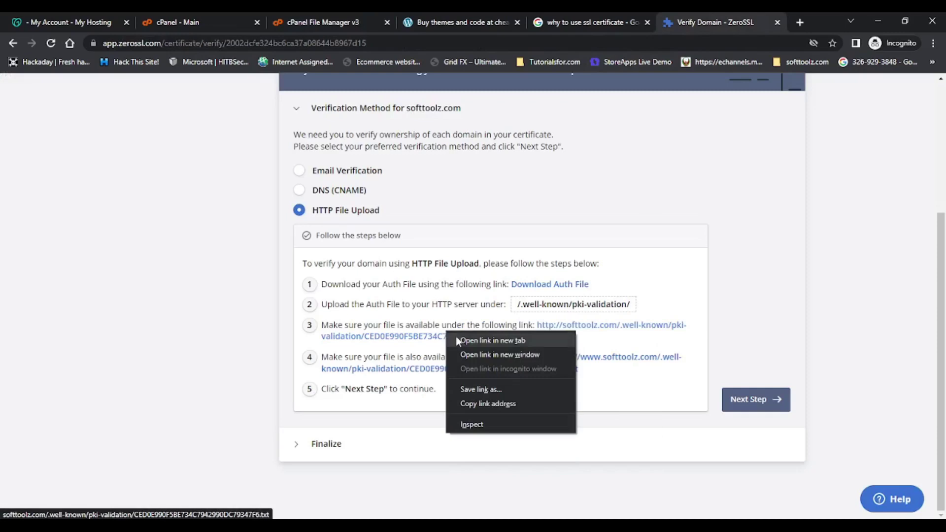
pyautogui.click(457, 340)
pyautogui.click(708, 23)
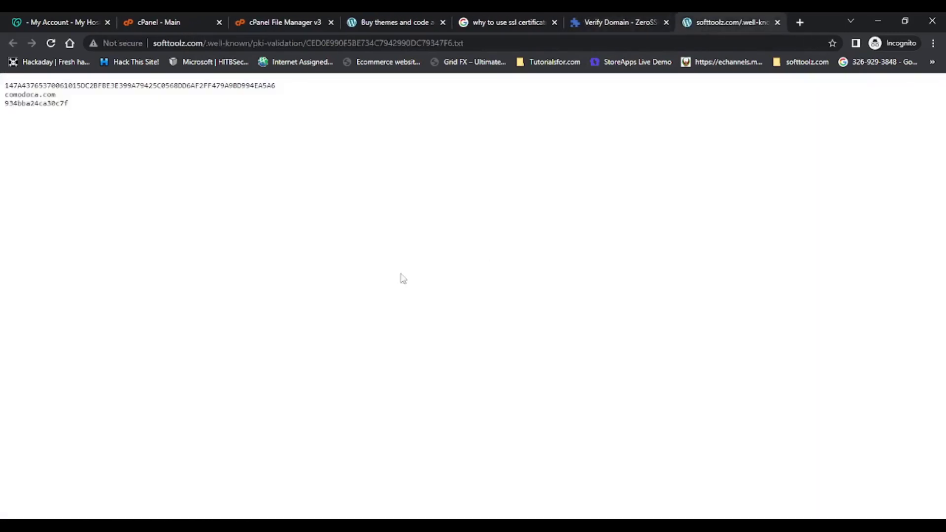
# Step: Return to ZeroSSL, proceed to the Finalize stage and verify the softtoolz.com domain
pyautogui.click(597, 24)
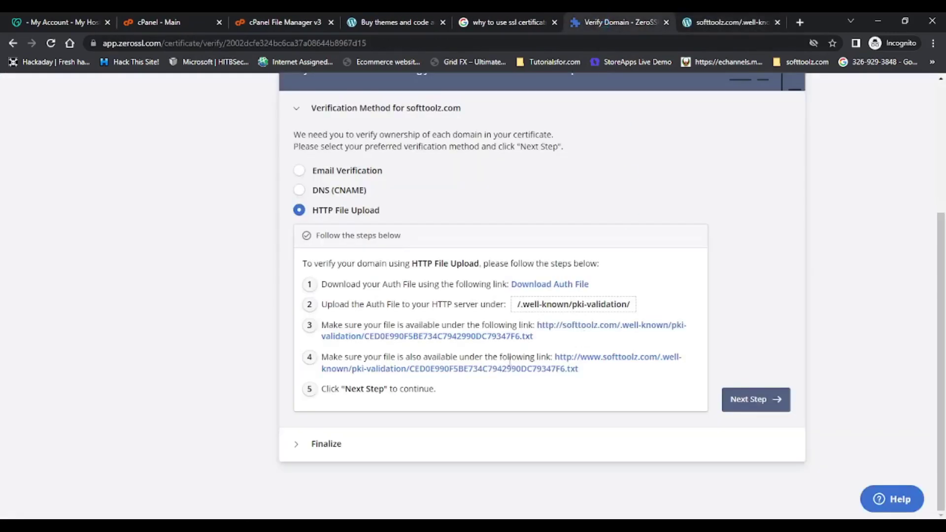
pyautogui.click(736, 392)
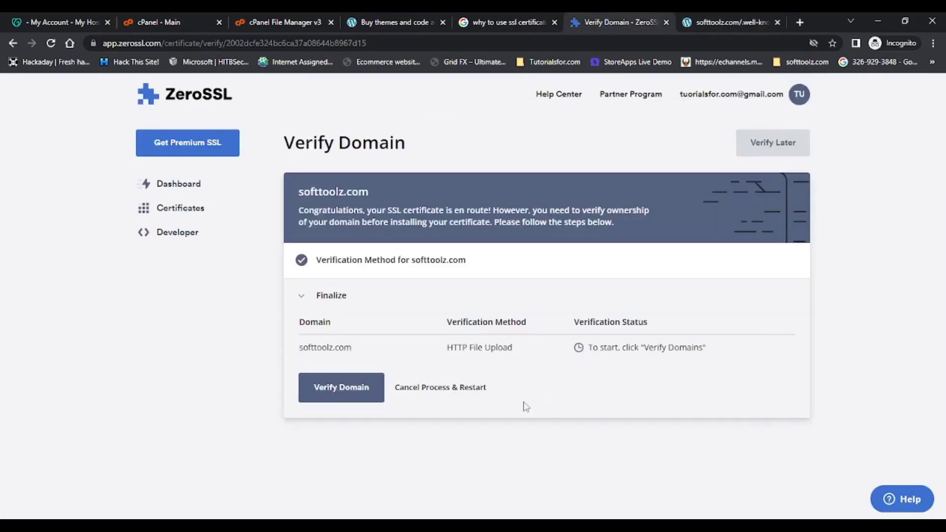
pyautogui.click(340, 400)
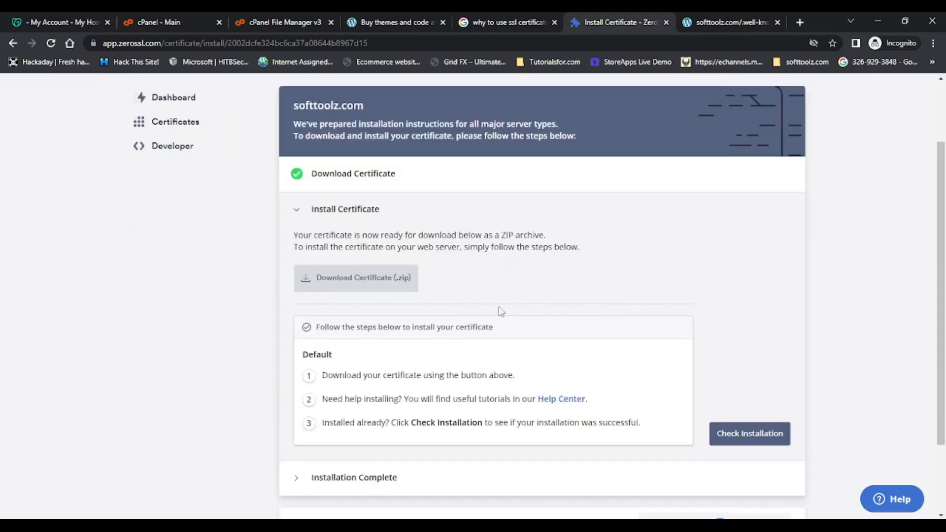
# Step: Download the issued certificate as softtoolz.com.zip and show the archive in its download folder
pyautogui.click(401, 277)
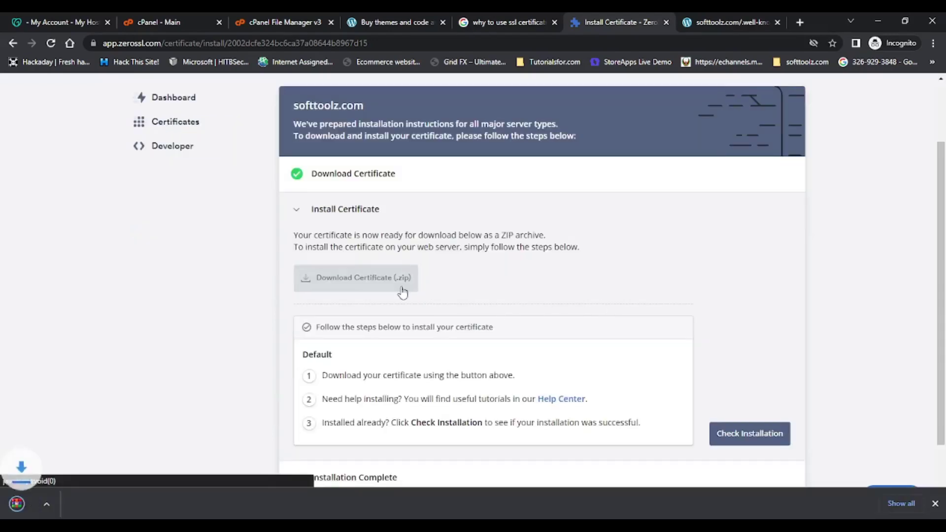
pyautogui.click(126, 504)
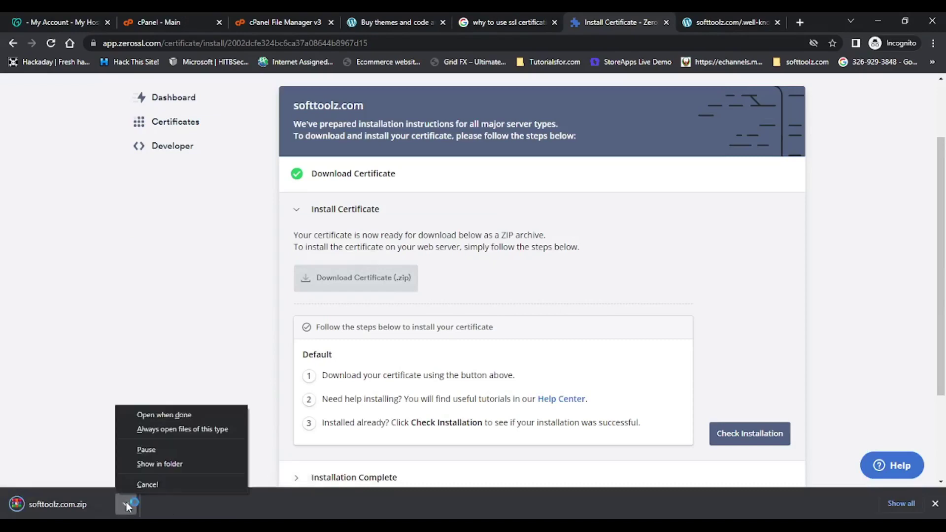
pyautogui.click(148, 463)
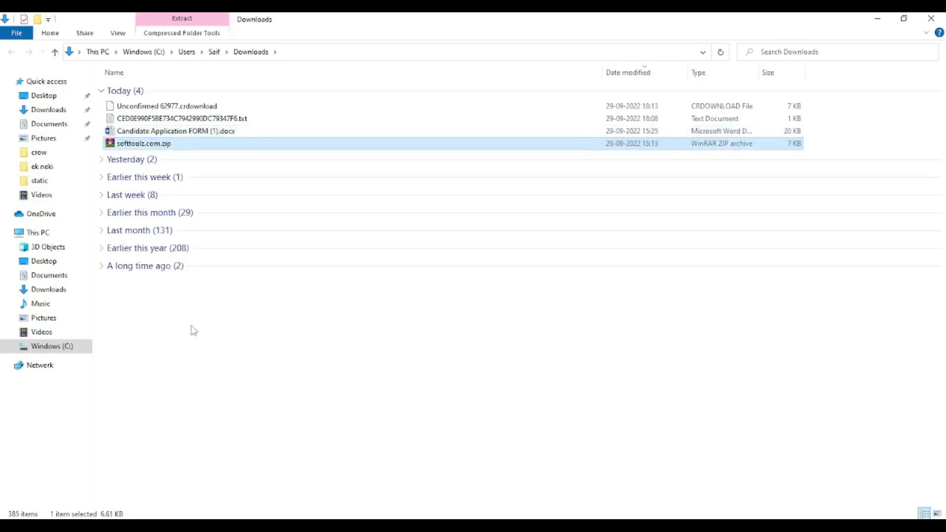
# Step: Extract softtoolz.com.zip into a folder named softtoolz in Downloads and open the extracted folder
pyautogui.rightClick(128, 151)
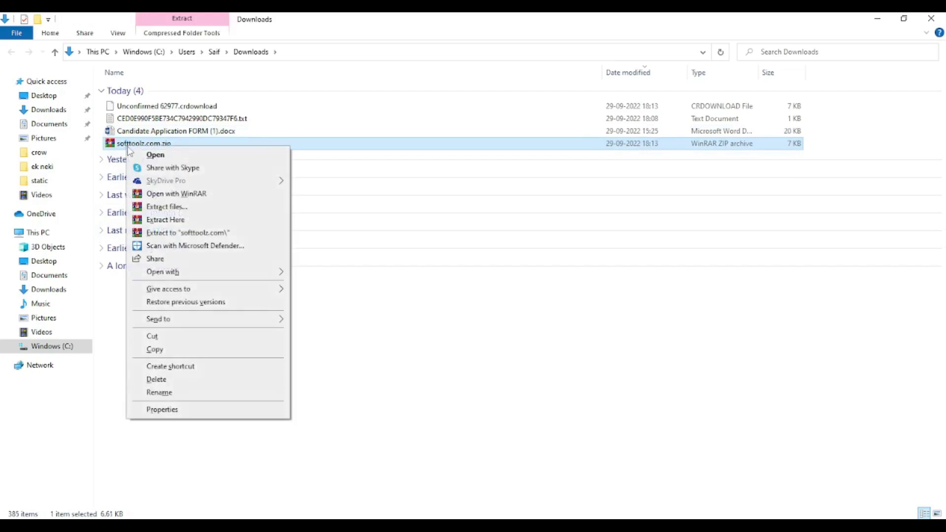
pyautogui.click(163, 208)
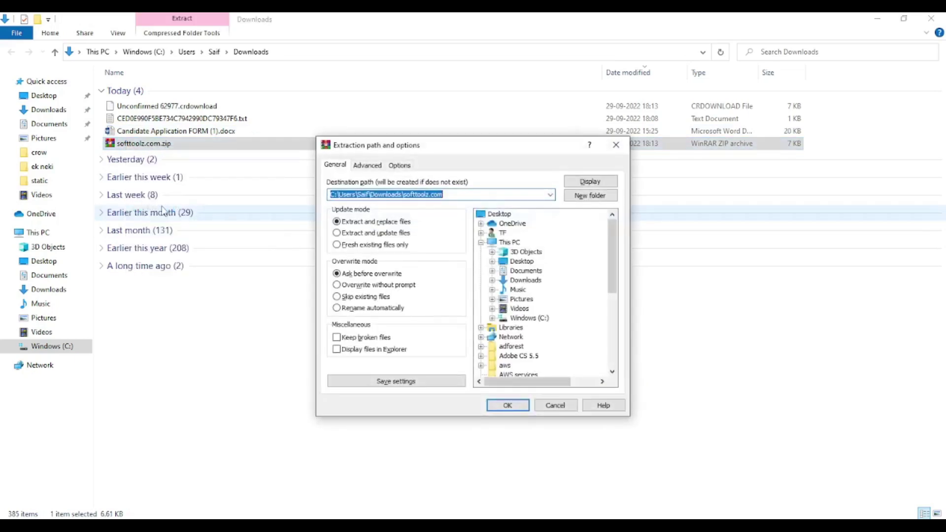
pyautogui.click(445, 198)
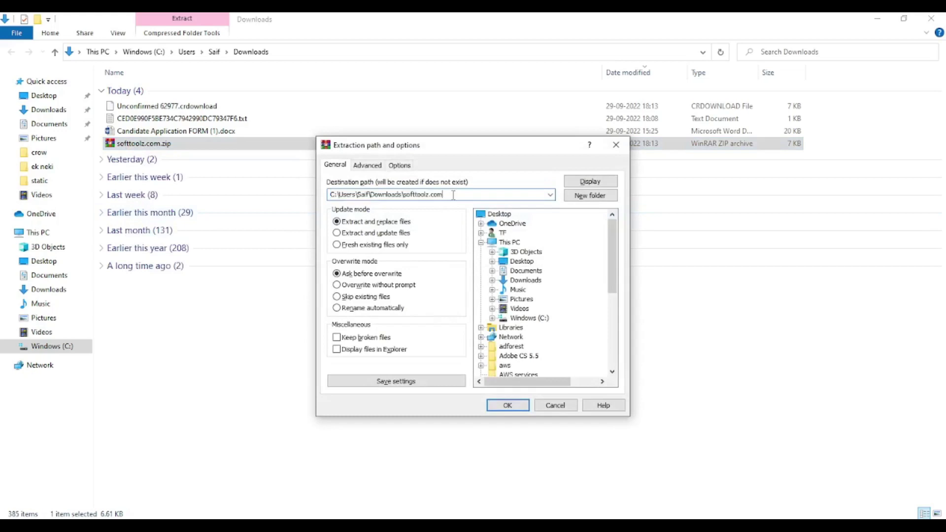
pyautogui.press('BackSpace')
pyautogui.press('BackSpace')
pyautogui.press('BackSpace')
pyautogui.press('BackSpace')
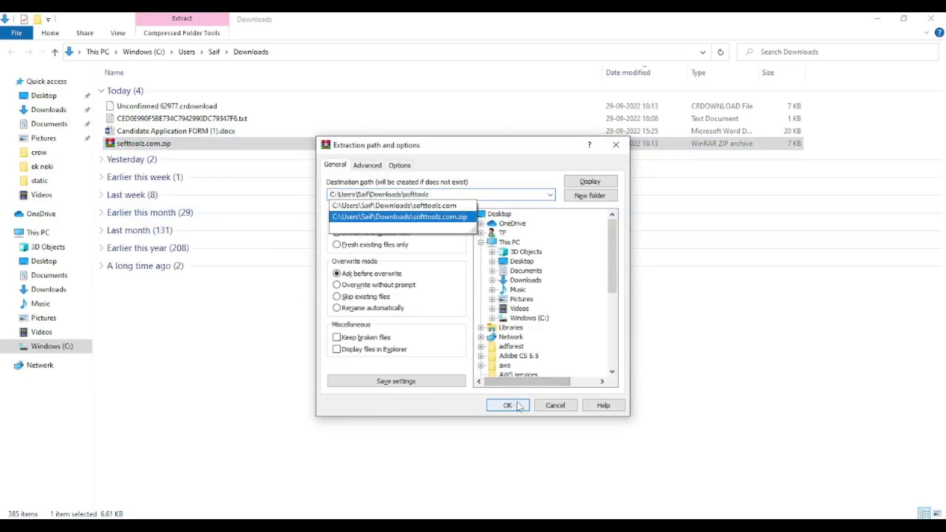
pyautogui.click(399, 216)
pyautogui.click(507, 405)
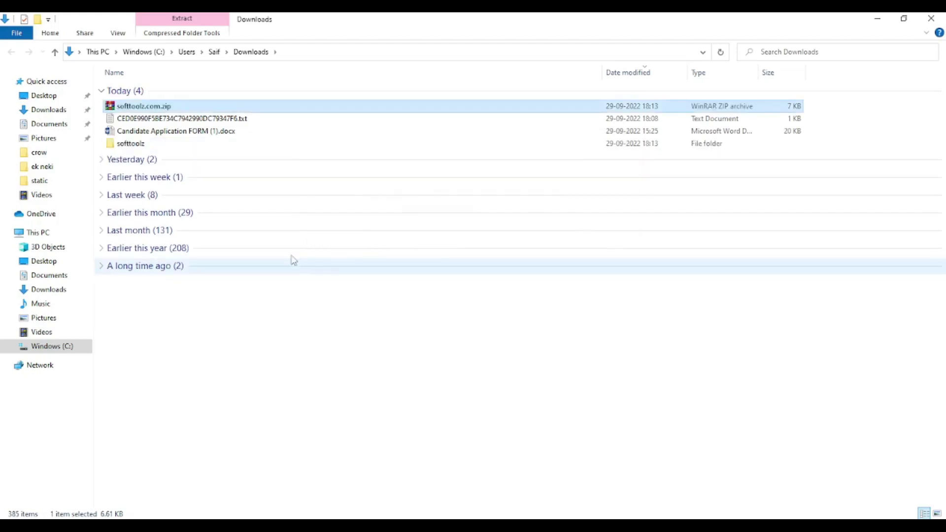
pyautogui.doubleClick(111, 146)
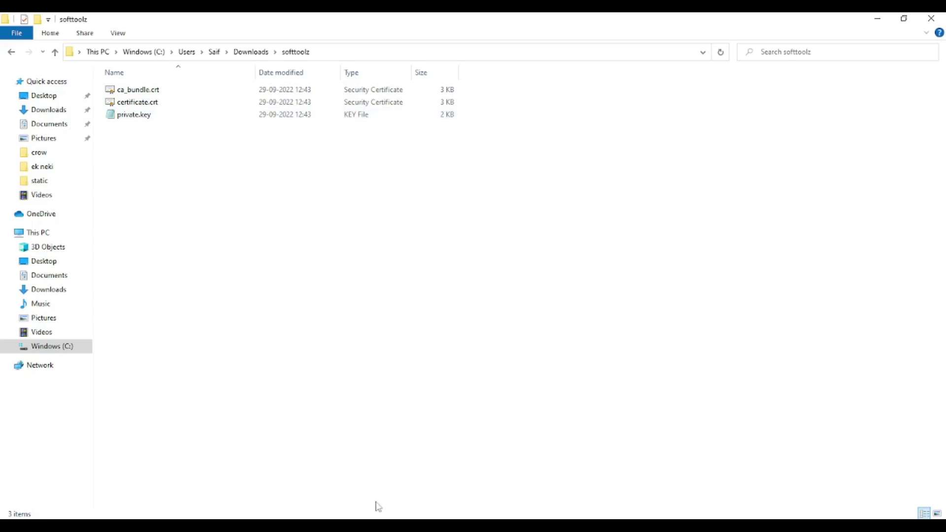
# Step: Switch back to the GoDaddy hosting dashboard in the browser and open cPanel Admin for tutorialsfor.com
pyautogui.moveTo(408, 526)
pyautogui.click(340, 473)
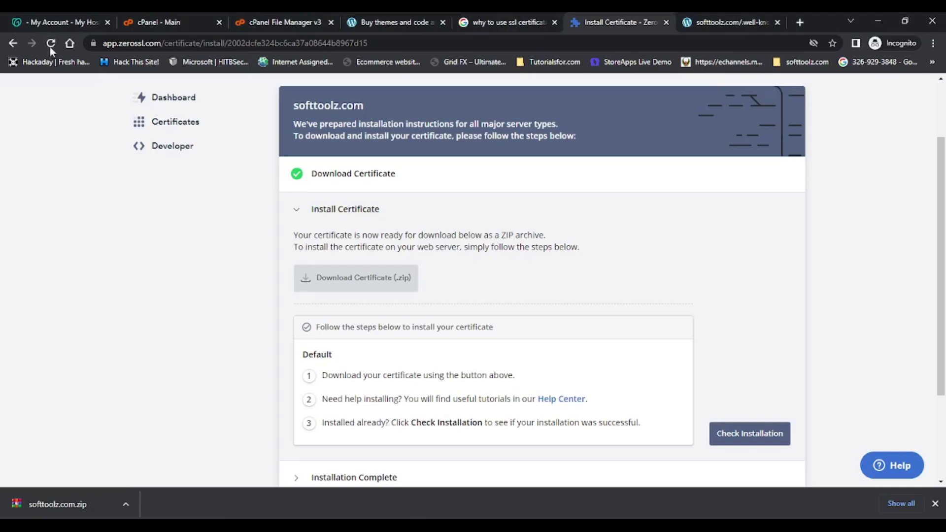
pyautogui.click(48, 23)
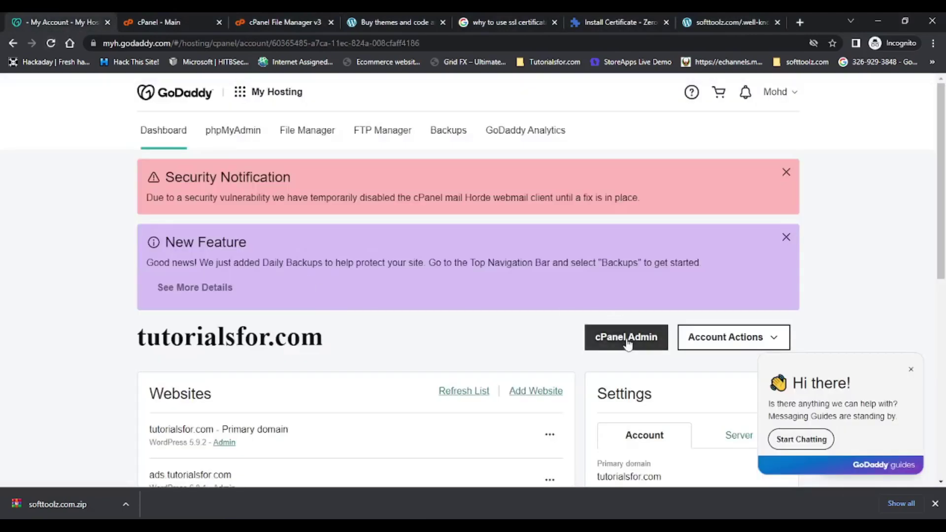
pyautogui.click(628, 340)
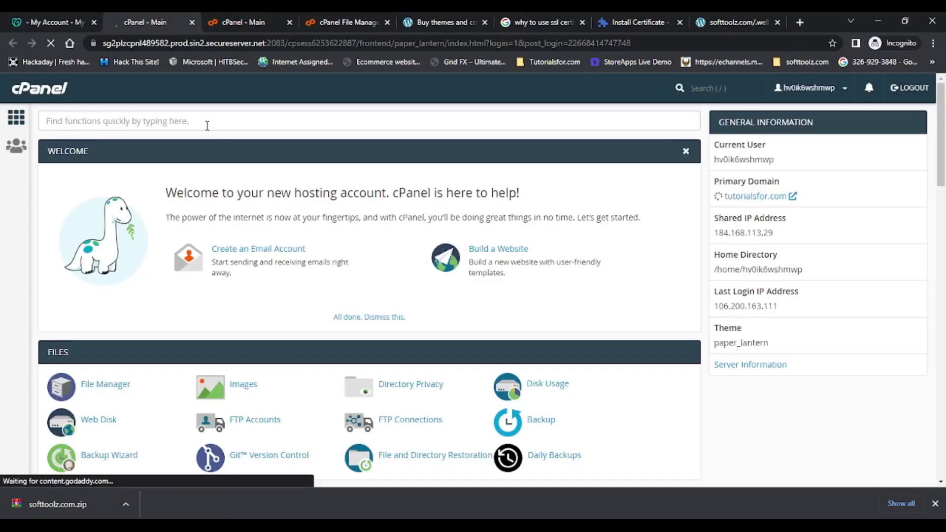
# Step: Find SSL/TLS by searching cPanel for "ssl" and open its Manage SSL sites page
pyautogui.click(198, 116)
pyautogui.write('ss')
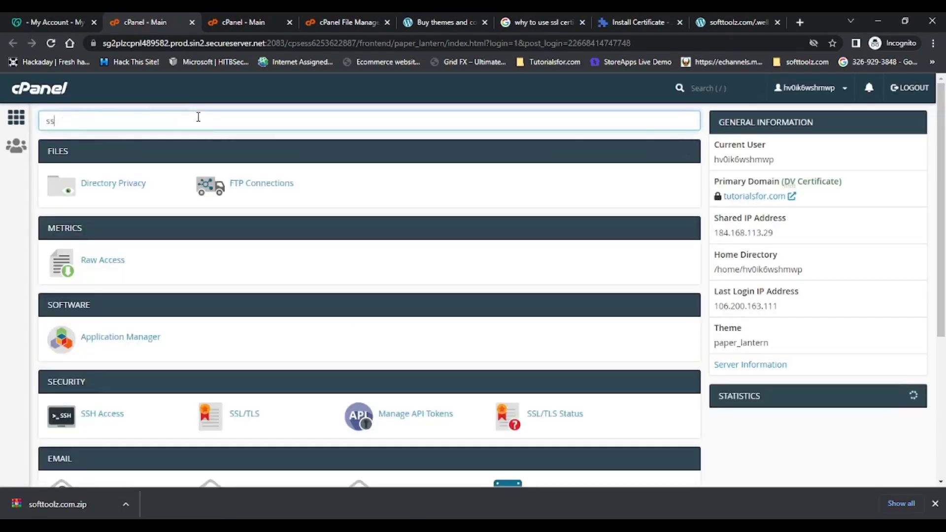
pyautogui.write('l')
pyautogui.click(102, 190)
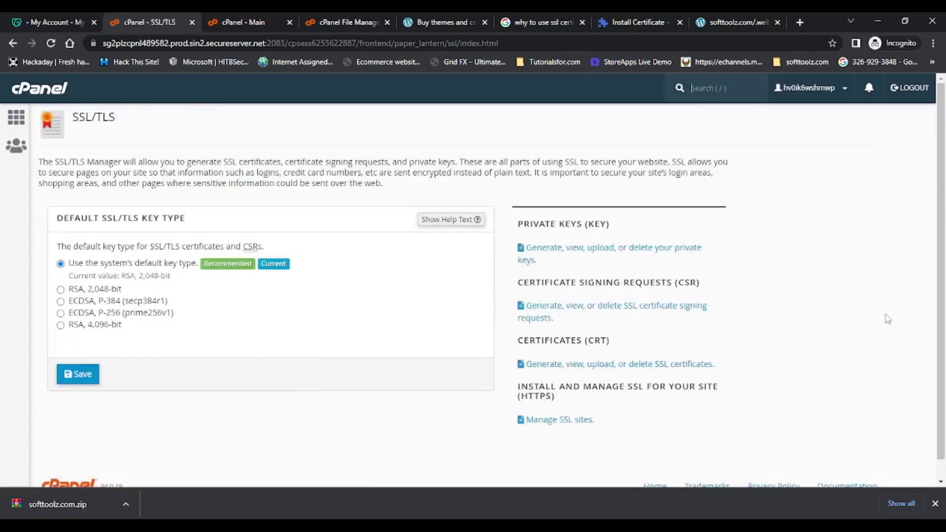
pyautogui.click(567, 423)
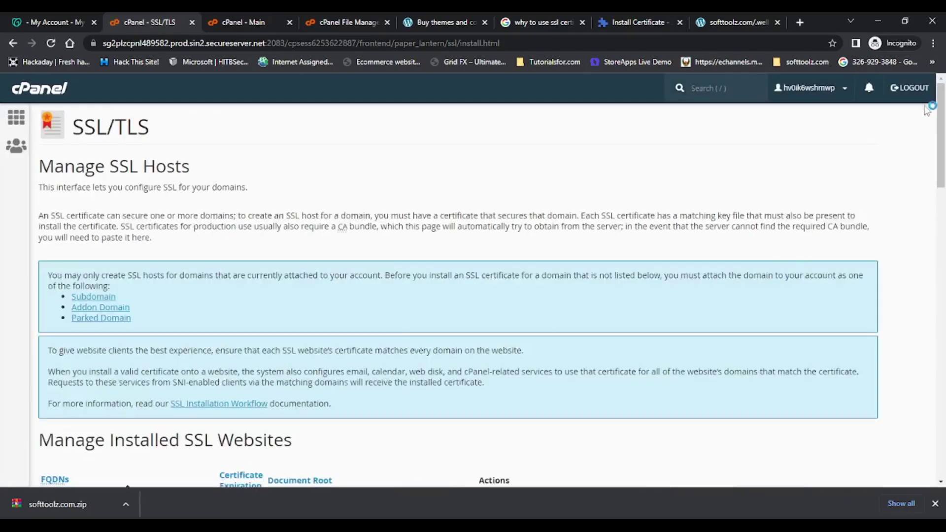
# Step: Choose softtoolz.com as the domain in the Install an SSL Website form
pyautogui.moveTo(941, 106); pyautogui.dragTo(939, 323)
pyautogui.click(238, 221)
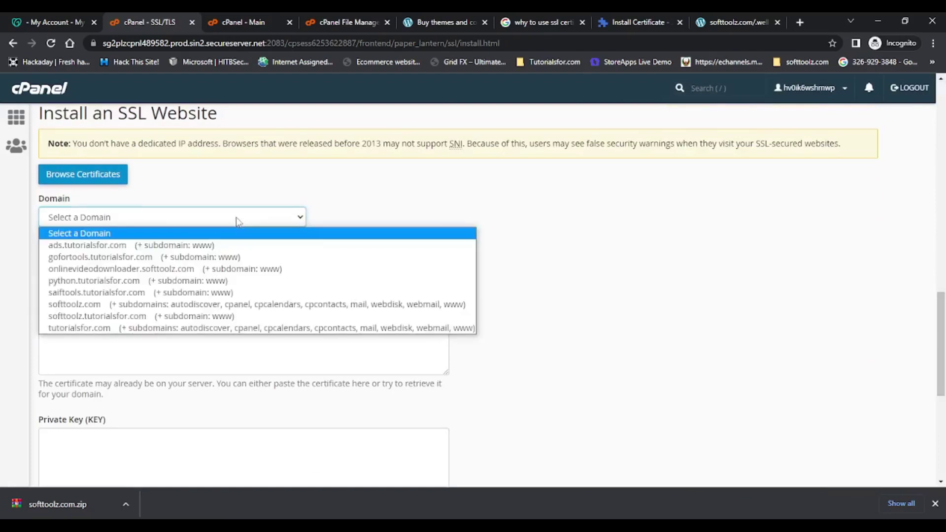
pyautogui.click(140, 308)
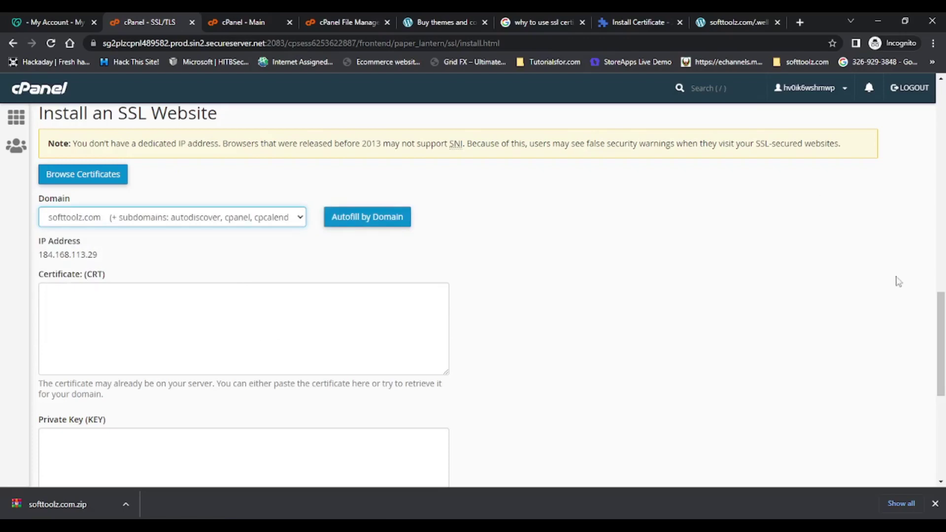
# Step: Switch to the extracted softtoolz folder, open ca_bundle.crt in Notepad and copy its entire contents
pyautogui.moveTo(941, 330); pyautogui.dragTo(941, 360)
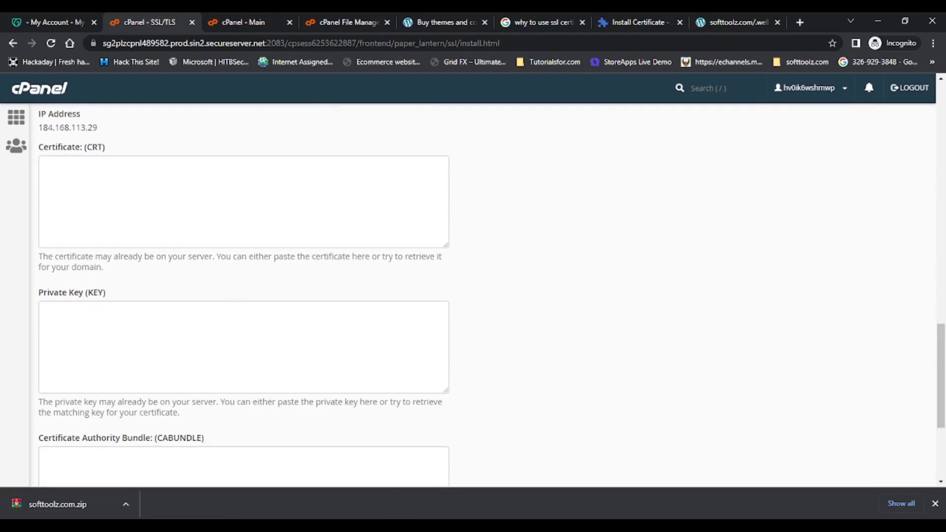
pyautogui.hotkey('alt', 'Tab')
pyautogui.rightClick(135, 88)
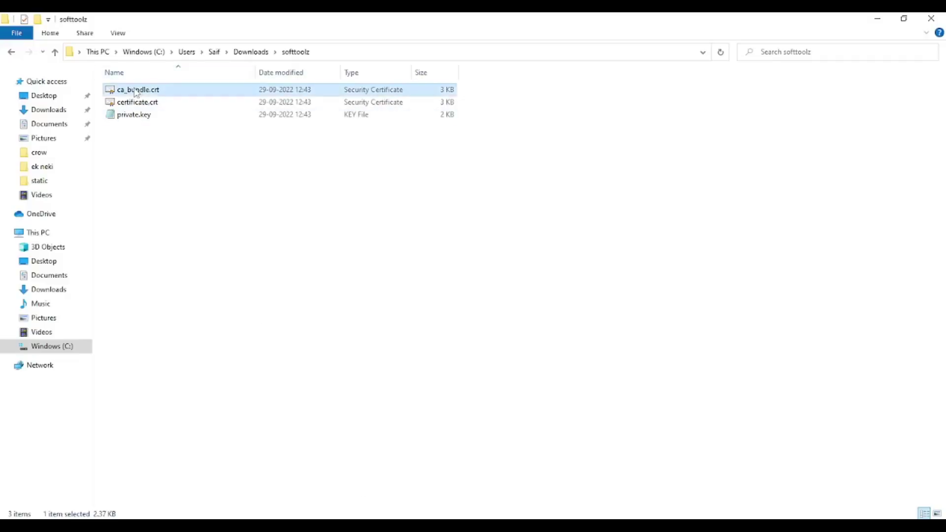
pyautogui.moveTo(166, 175)
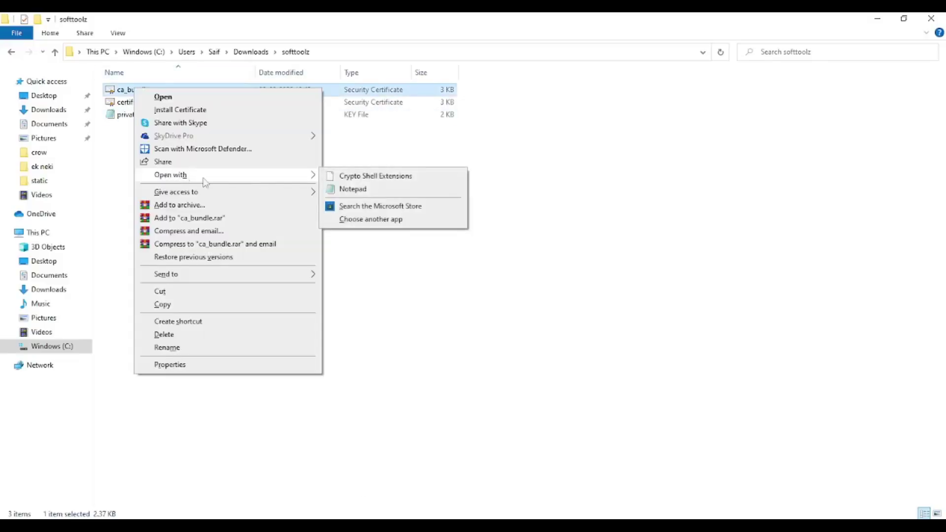
pyautogui.click(339, 191)
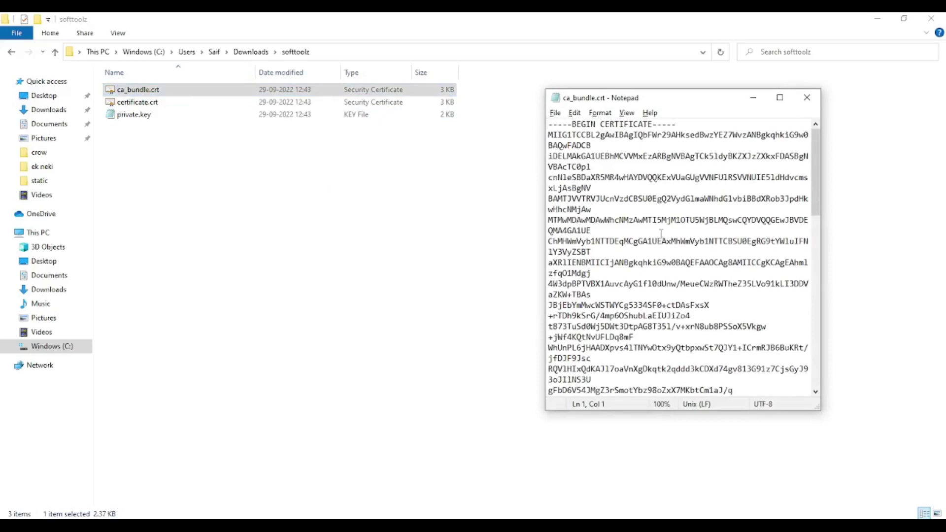
pyautogui.hotkey('ctrl', 'a')
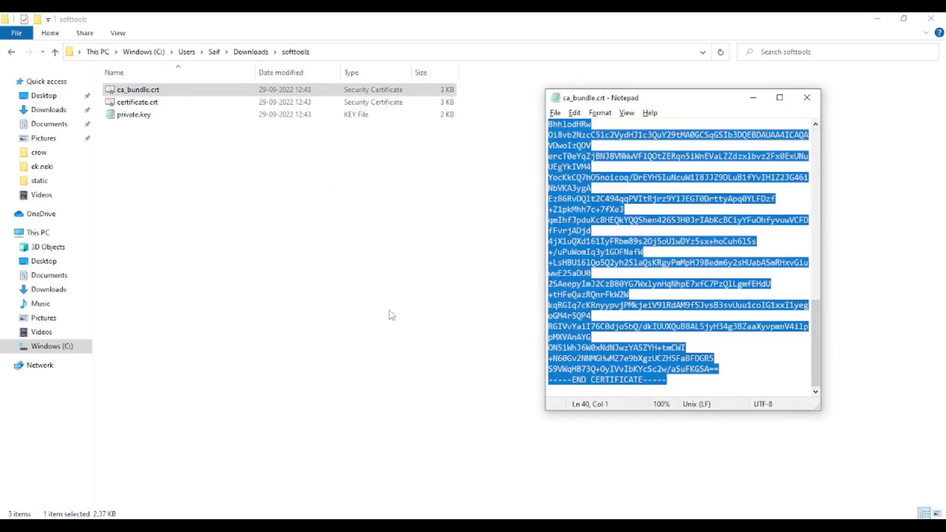
# Step: Return to cPanel in the browser and paste the copied CA bundle text into the Certificate Authority Bundle (CABUNDLE) field
pyautogui.click(348, 480)
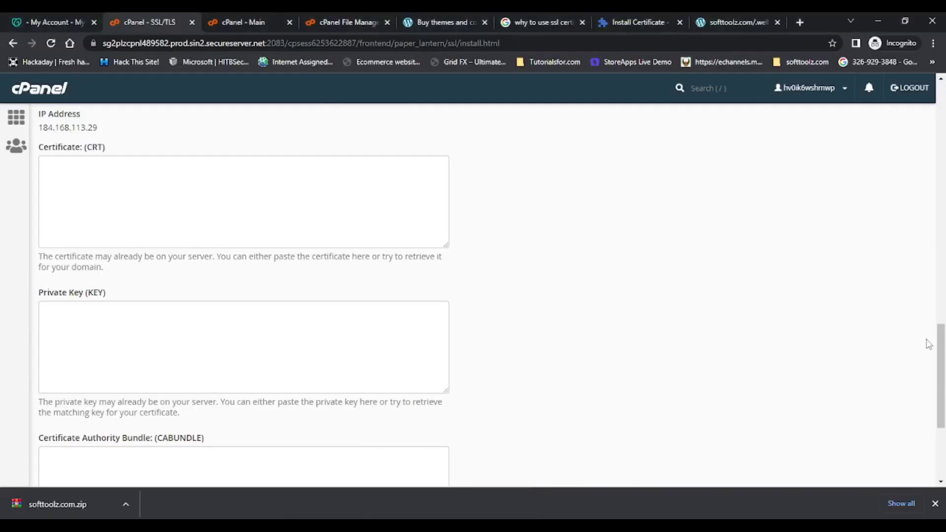
pyautogui.scroll(-4, 931, 374)
pyautogui.click(274, 287)
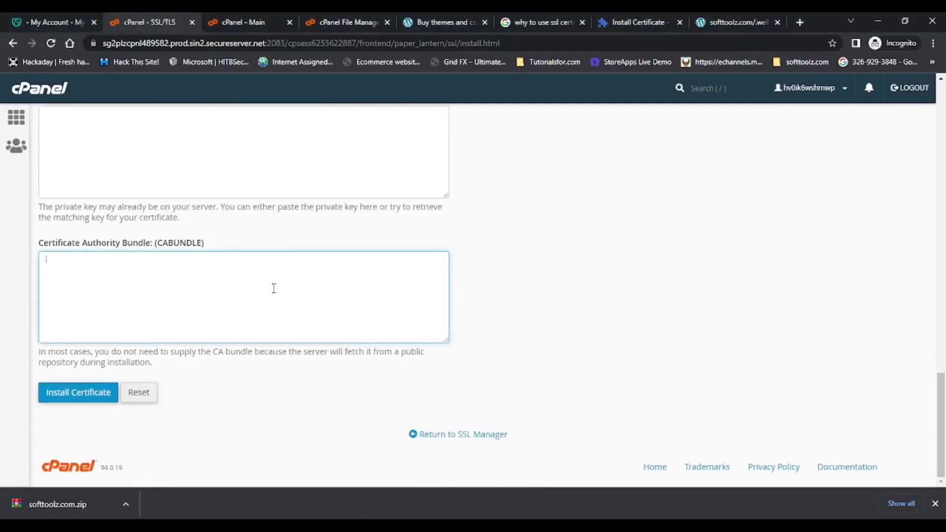
pyautogui.hotkey('ctrl', 'v')
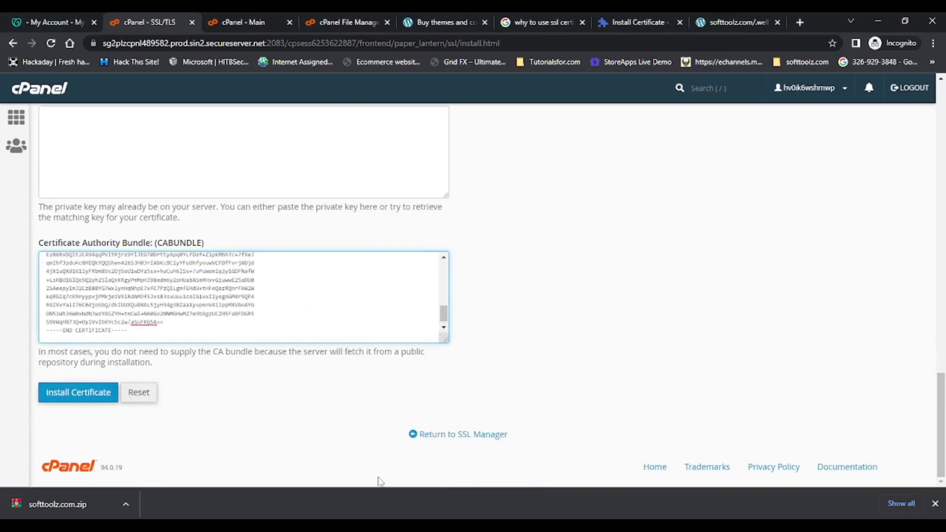
# Step: Go back to the softtoolz folder, open certificate.crt in Notepad and copy its entire contents
pyautogui.click(377, 515)
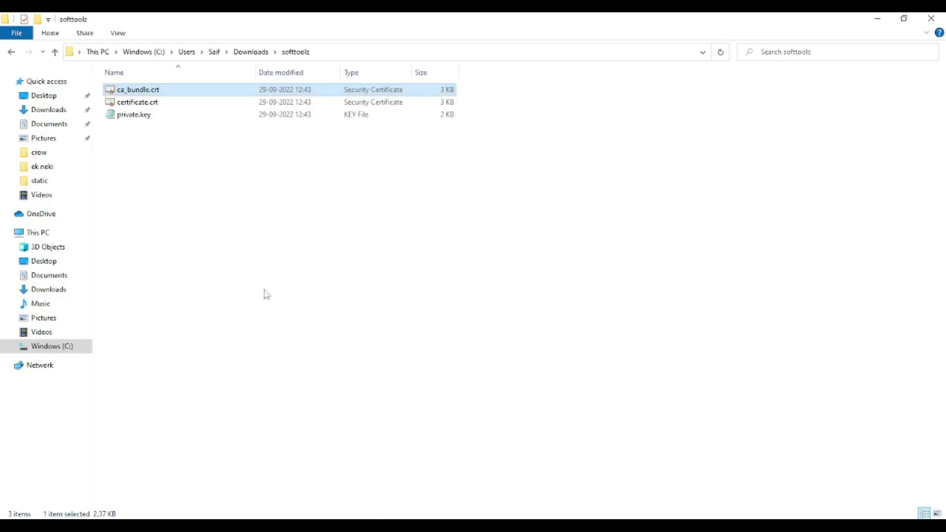
pyautogui.rightClick(144, 104)
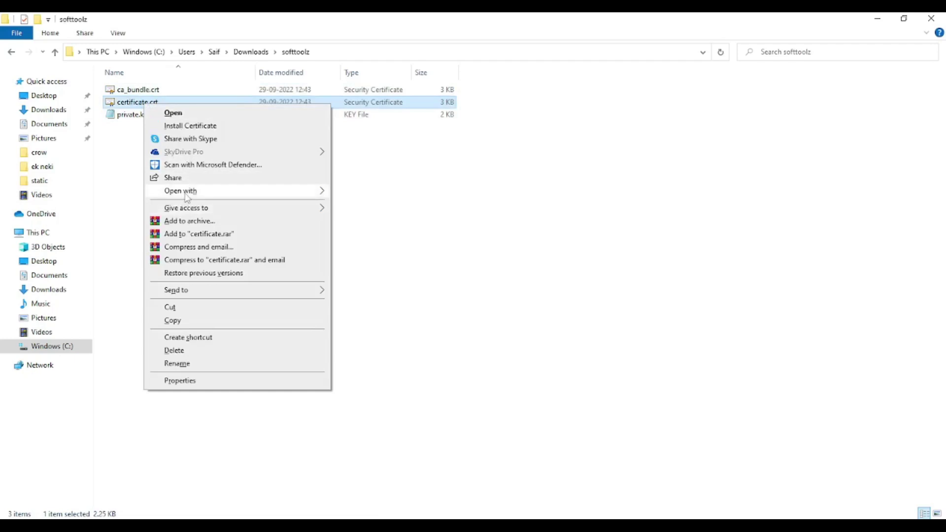
pyautogui.moveTo(189, 197)
pyautogui.click(344, 206)
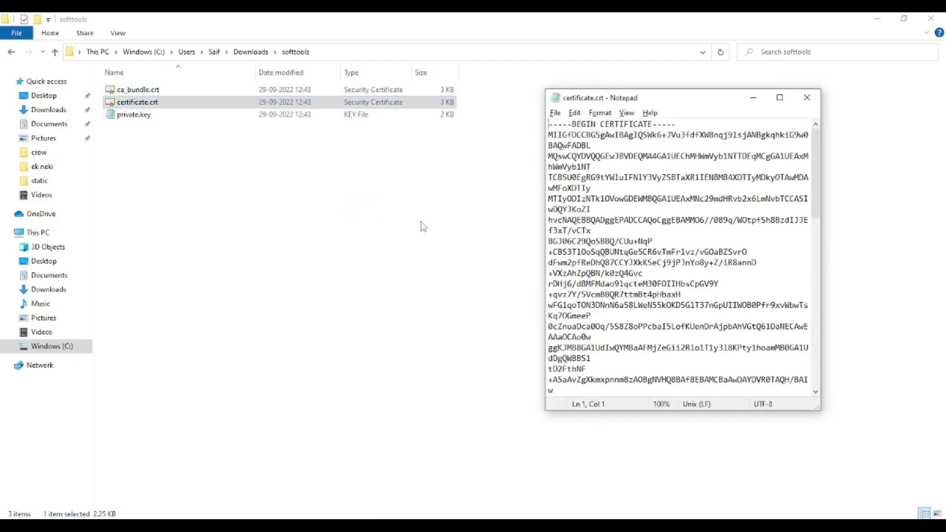
pyautogui.hotkey('ctrl', 'a')
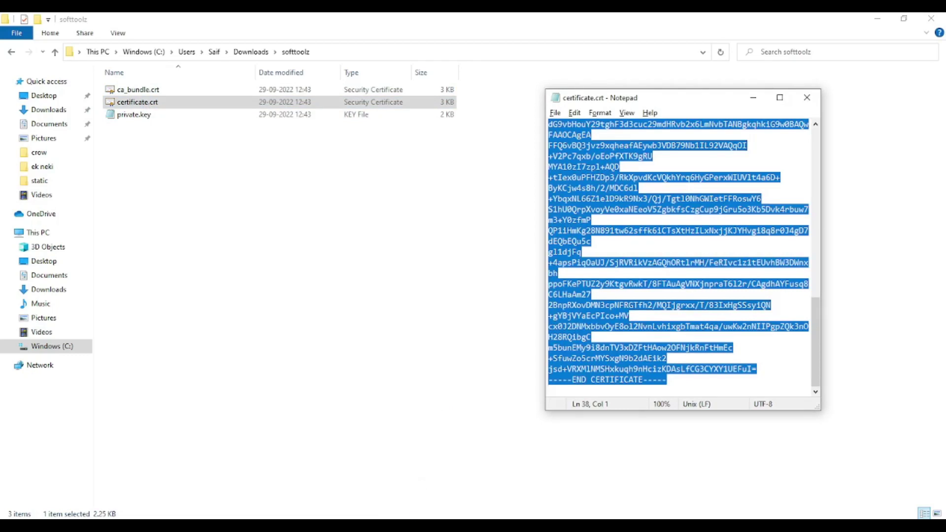
# Step: Return to cPanel in the browser and paste the copied certificate text into the Certificate (CRT) field
pyautogui.rightClick(407, 525)
pyautogui.click(405, 525)
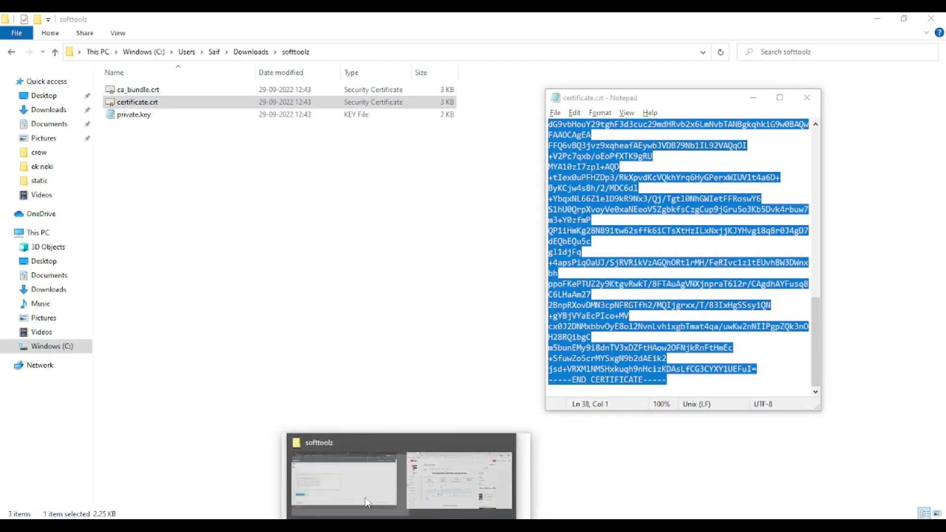
pyautogui.click(367, 503)
pyautogui.click(365, 502)
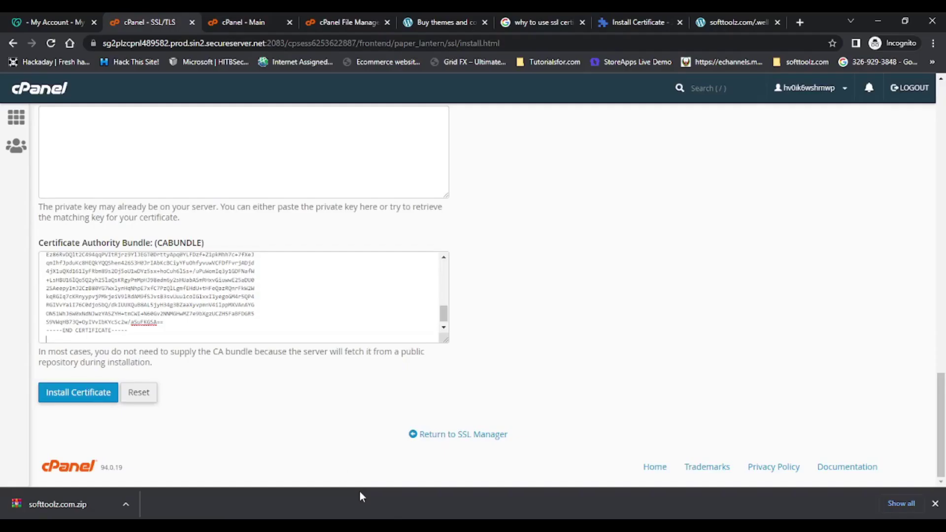
pyautogui.moveTo(941, 404); pyautogui.dragTo(941, 330)
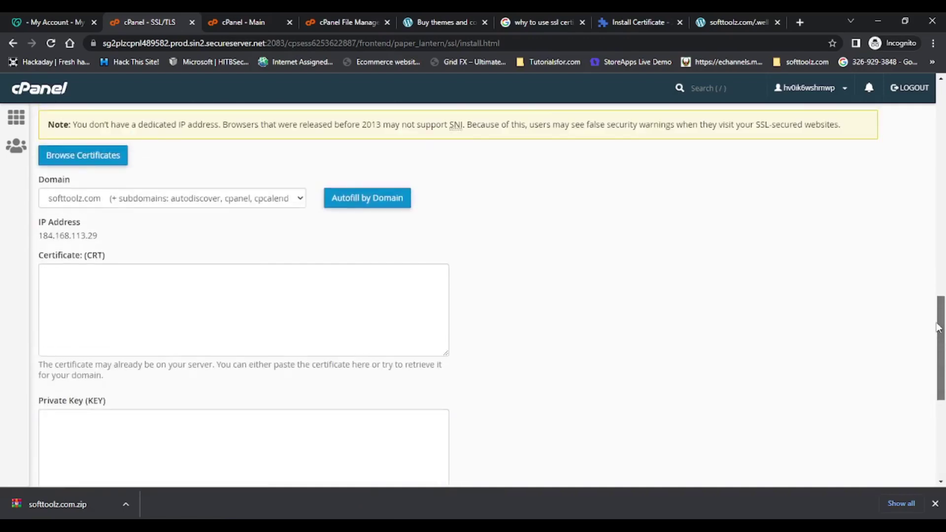
pyautogui.click(164, 293)
pyautogui.hotkey('ctrl', 'v')
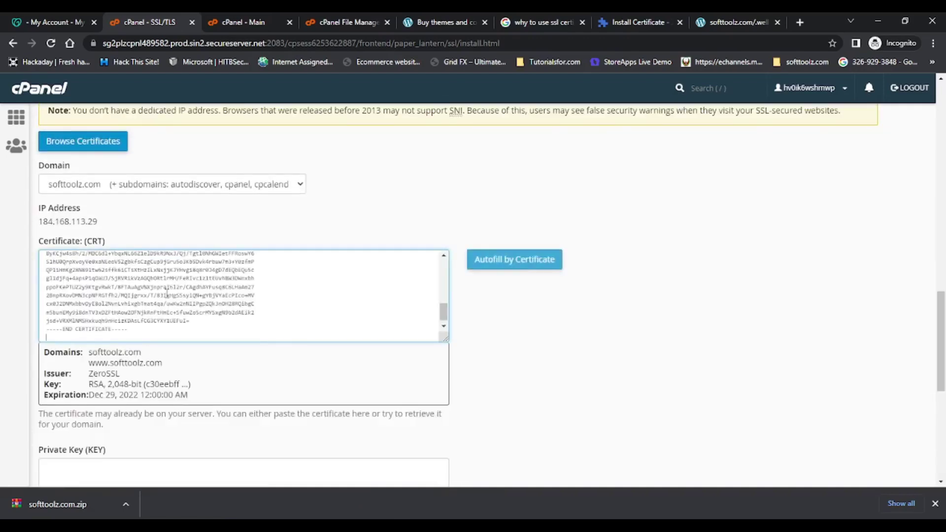
# Step: Switch to the softtoolz folder, open private.key in Notepad and copy its entire contents
pyautogui.hotkey('alt', 'Tab')
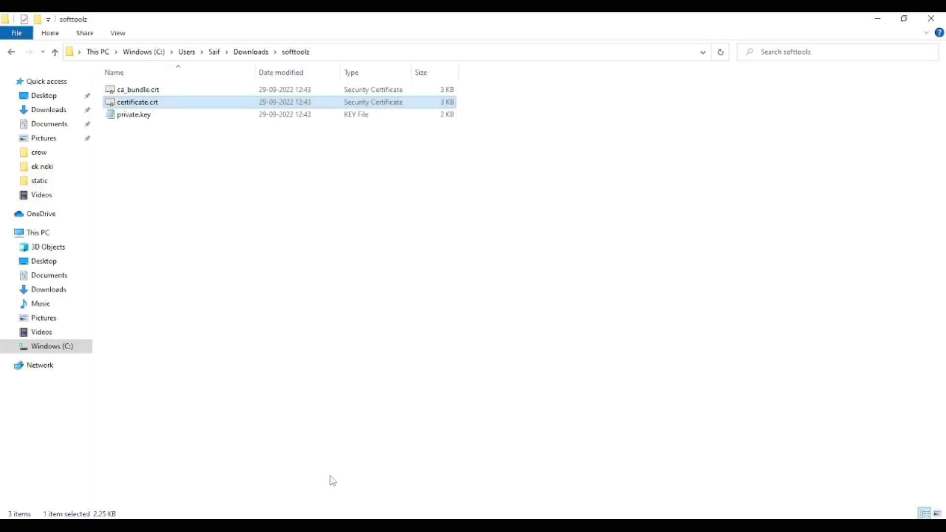
pyautogui.click(134, 115)
pyautogui.doubleClick(134, 117)
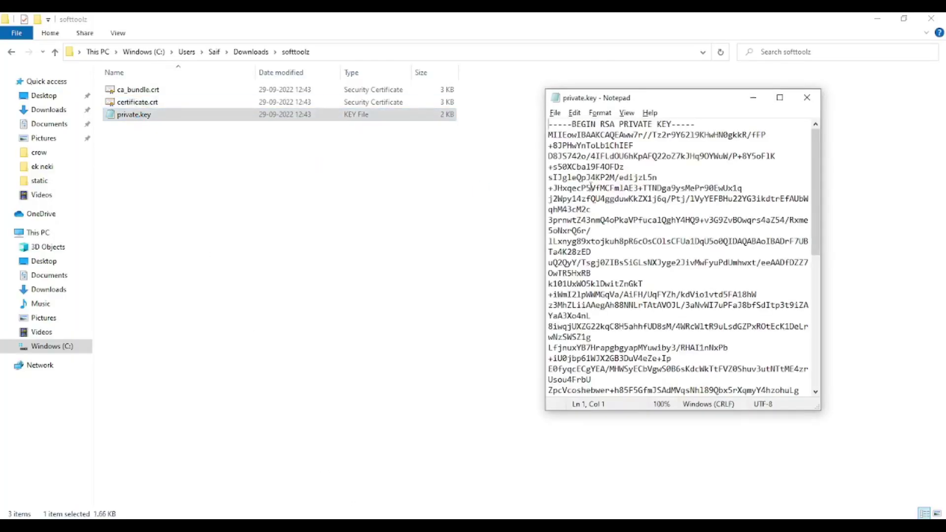
pyautogui.hotkey('ctrl', 'a')
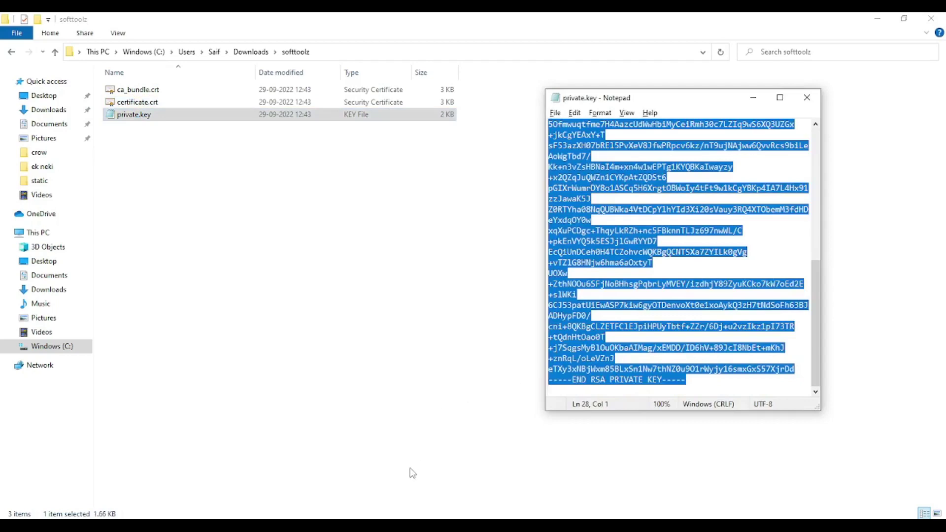
# Step: Return to cPanel in the browser and paste the copied private key into the Private Key (KEY) field
pyautogui.click(410, 513)
pyautogui.click(362, 491)
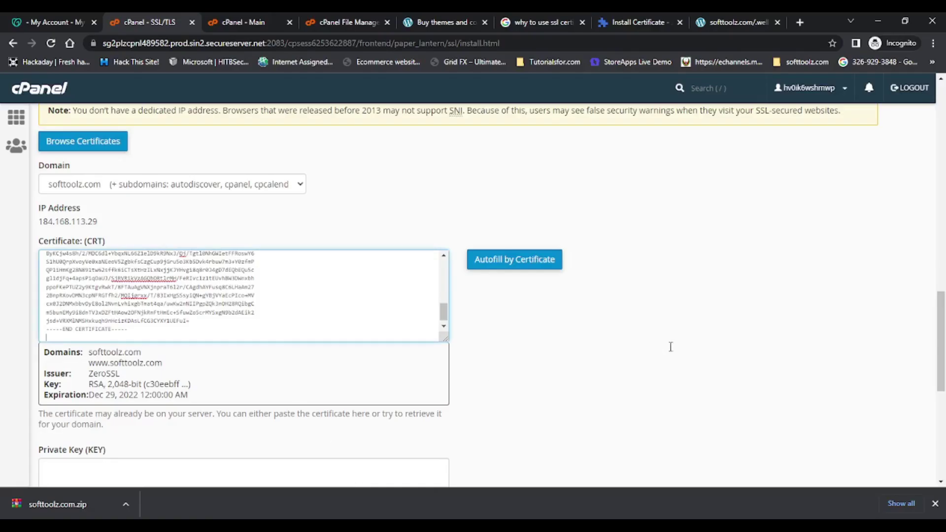
pyautogui.moveTo(940, 319); pyautogui.dragTo(764, 380)
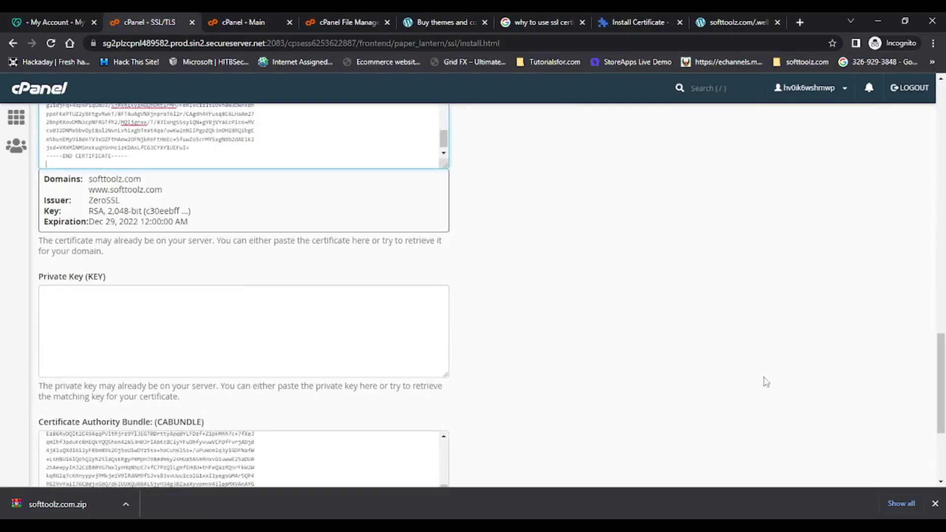
pyautogui.click(158, 321)
pyautogui.hotkey('ctrl', 'v')
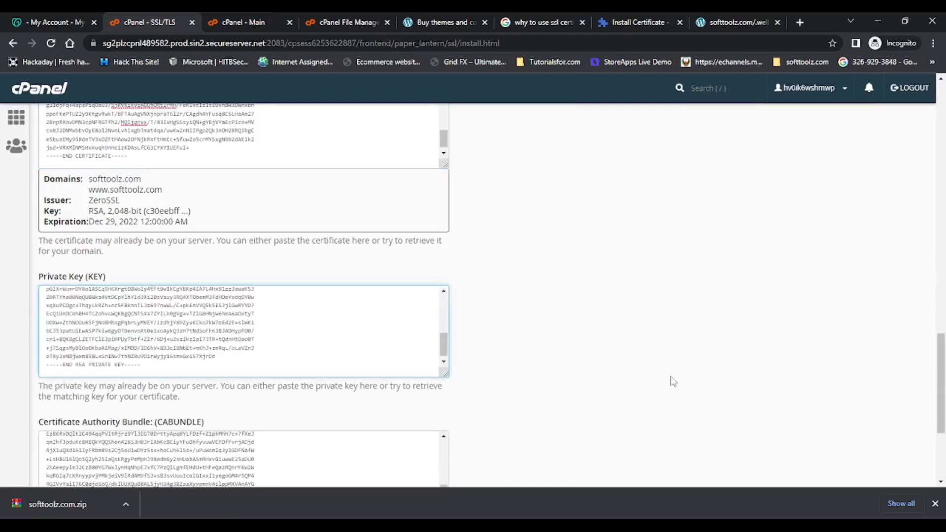
# Step: Install the certificate for softtoolz.com, read through the installation message and acknowledge it to reload the page
pyautogui.moveTo(941, 367); pyautogui.dragTo(942, 412)
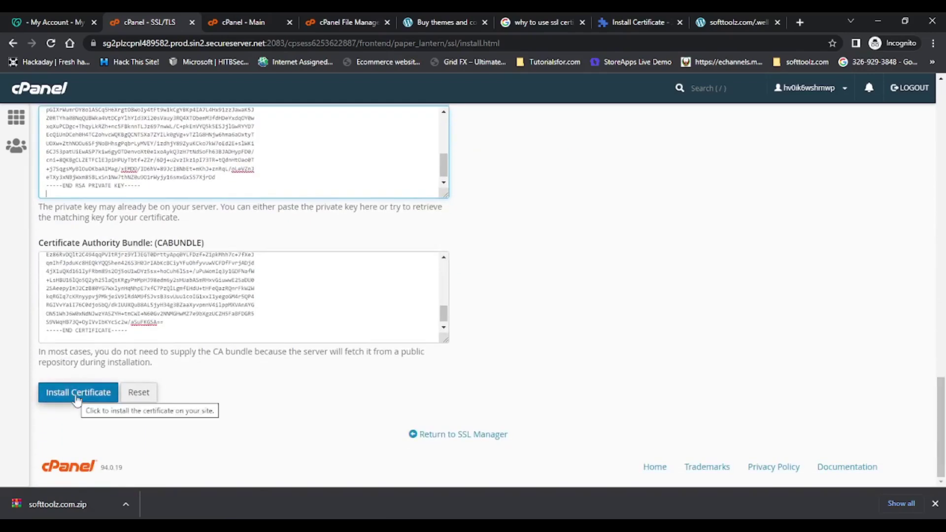
pyautogui.click(80, 400)
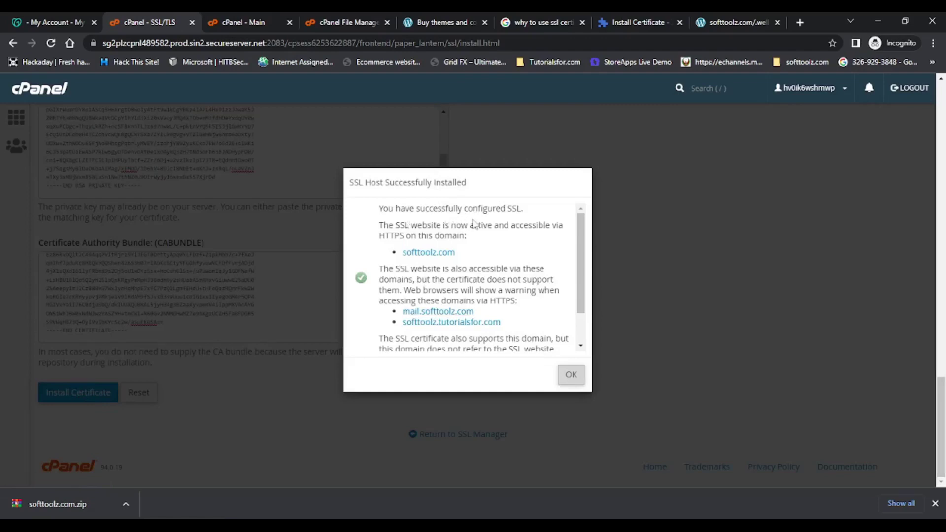
pyautogui.scroll(-1, 580, 250)
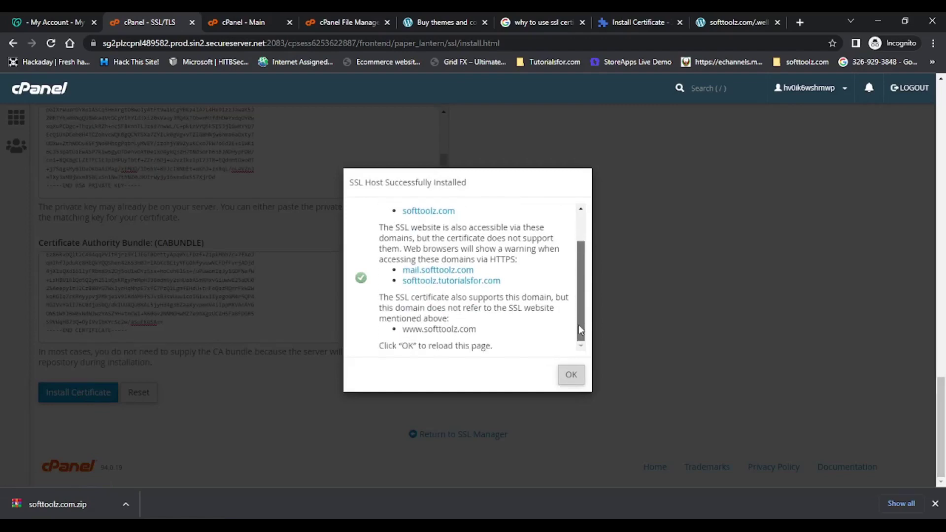
pyautogui.click(562, 379)
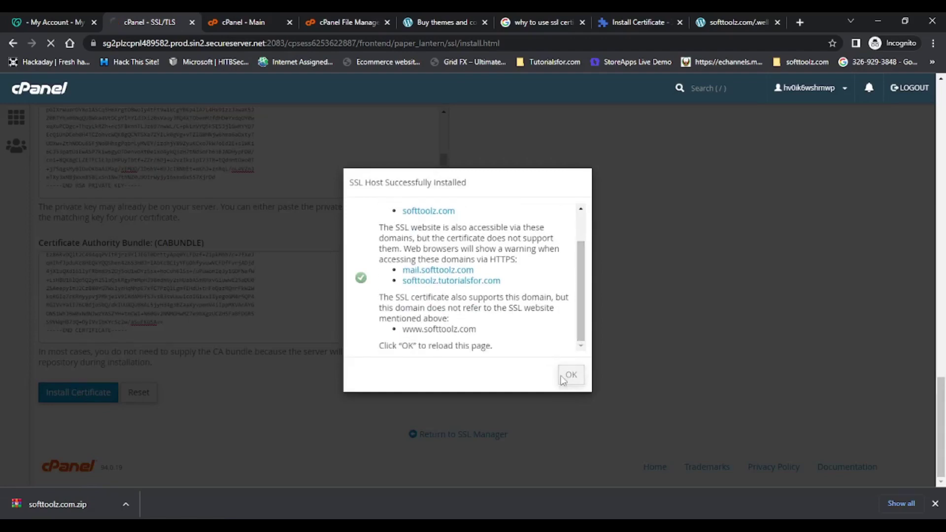